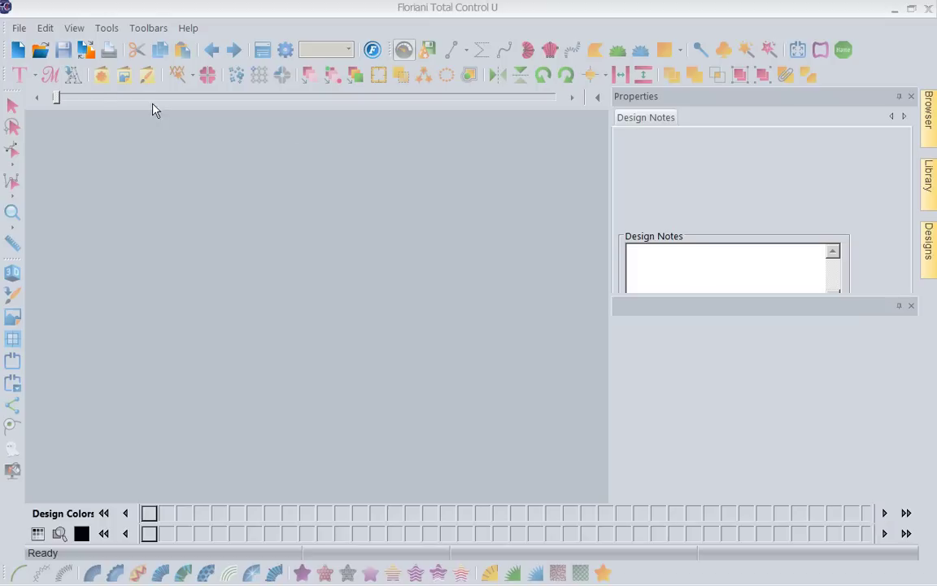
Create a new blank design, Design1, with a 130 x 180 mm hoop.
click(8, 50)
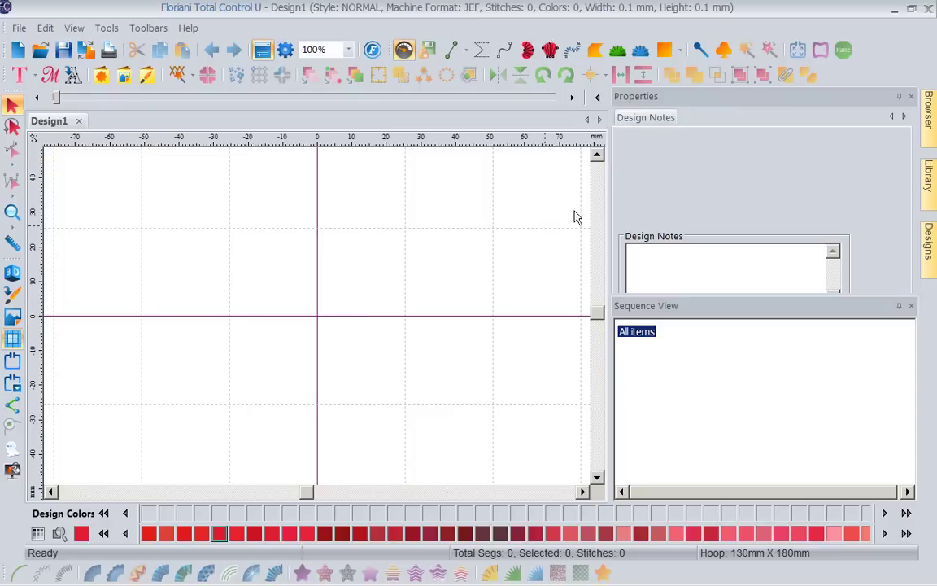
Draw a ten-point complex fill outline to the left of the design centre.
click(594, 50)
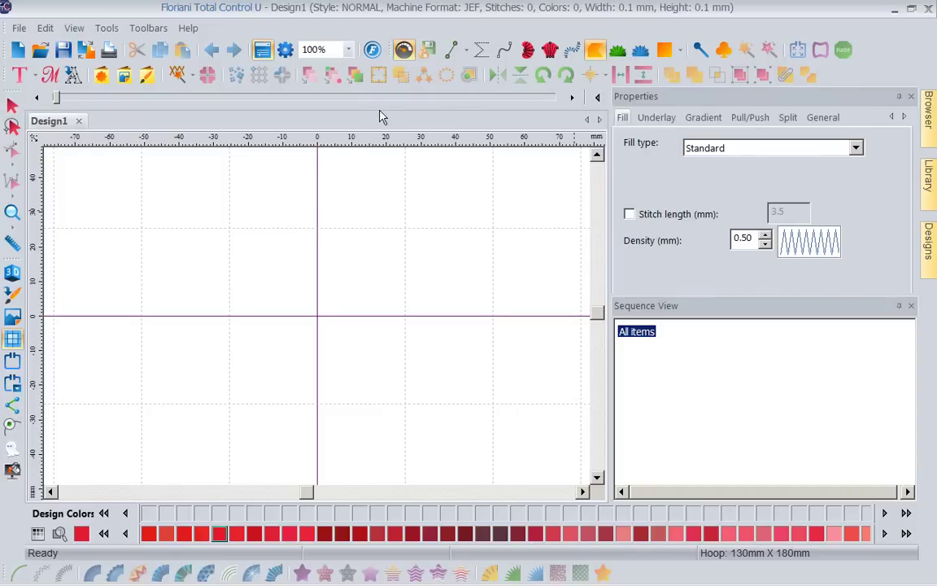
click(147, 239)
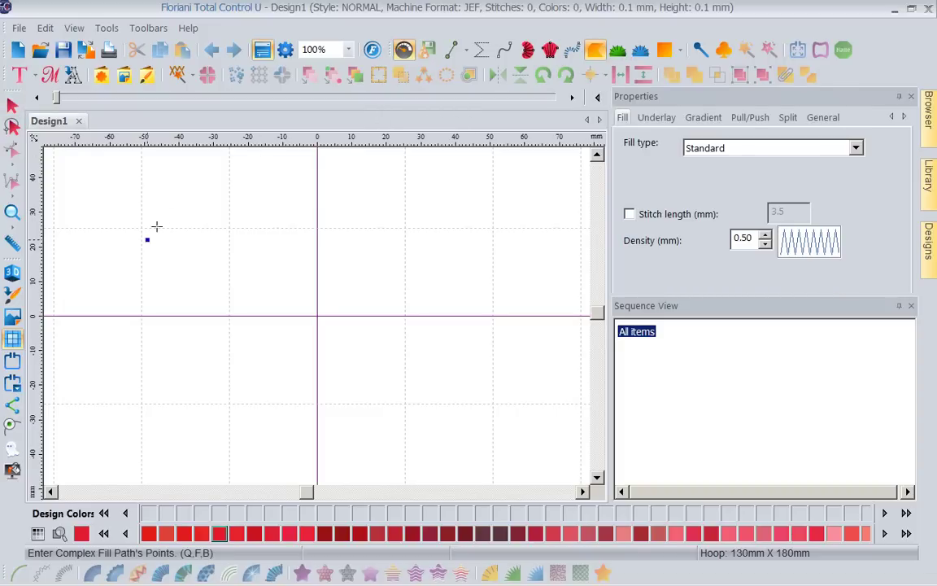
click(191, 202)
click(290, 193)
click(307, 262)
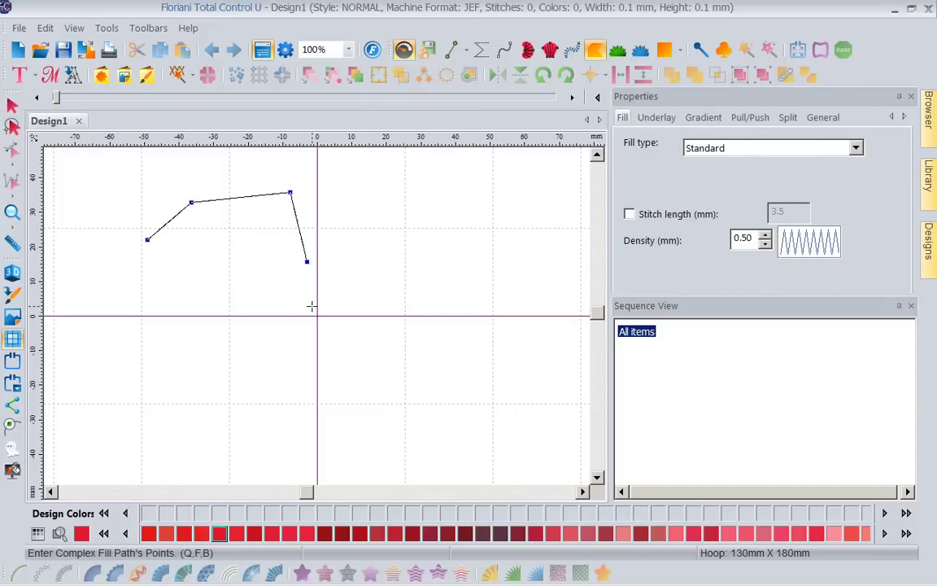
click(313, 318)
click(279, 389)
click(171, 389)
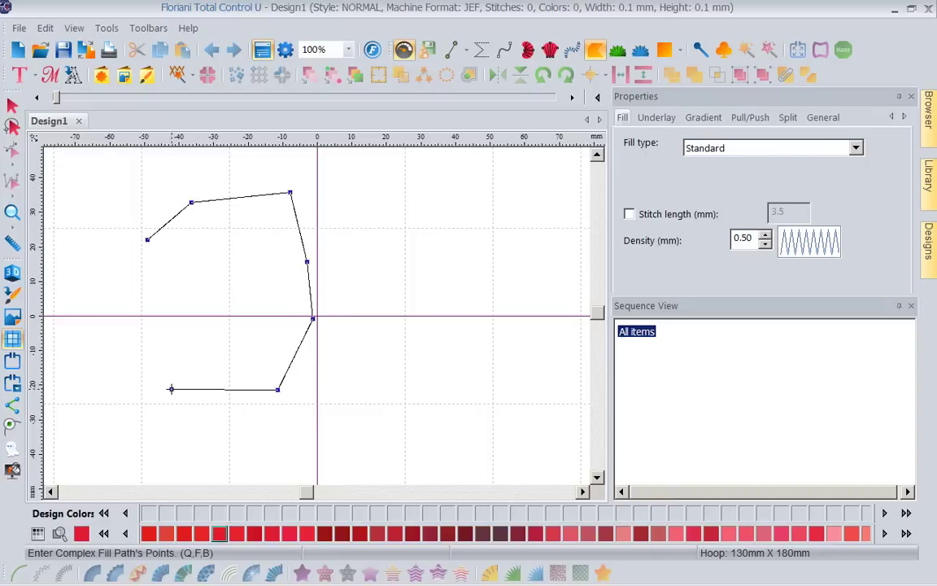
click(134, 366)
click(116, 334)
click(136, 263)
key(Return)
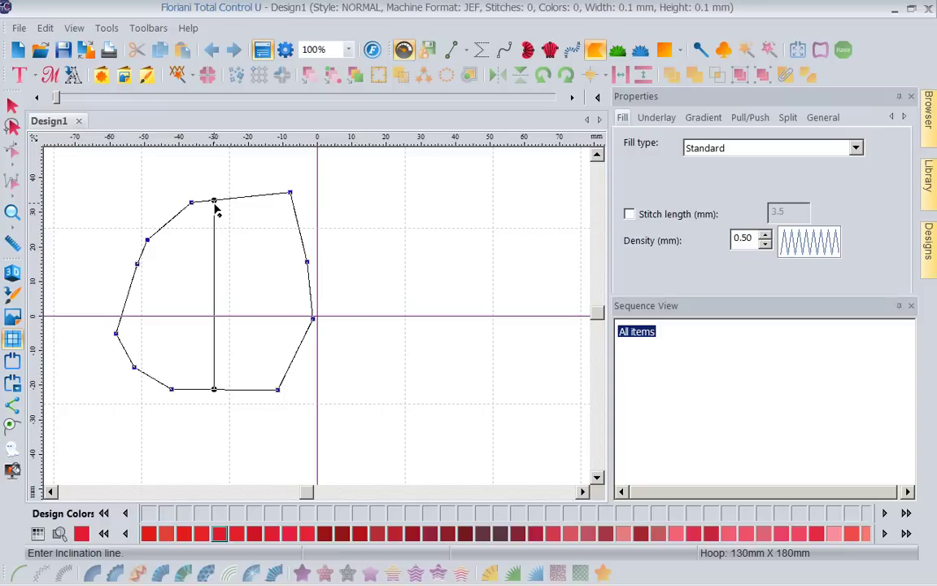
Set a near-vertical stitch direction and top-left entry and exit points for the red 3607-stitch fill.
drag(215, 209, 278, 240)
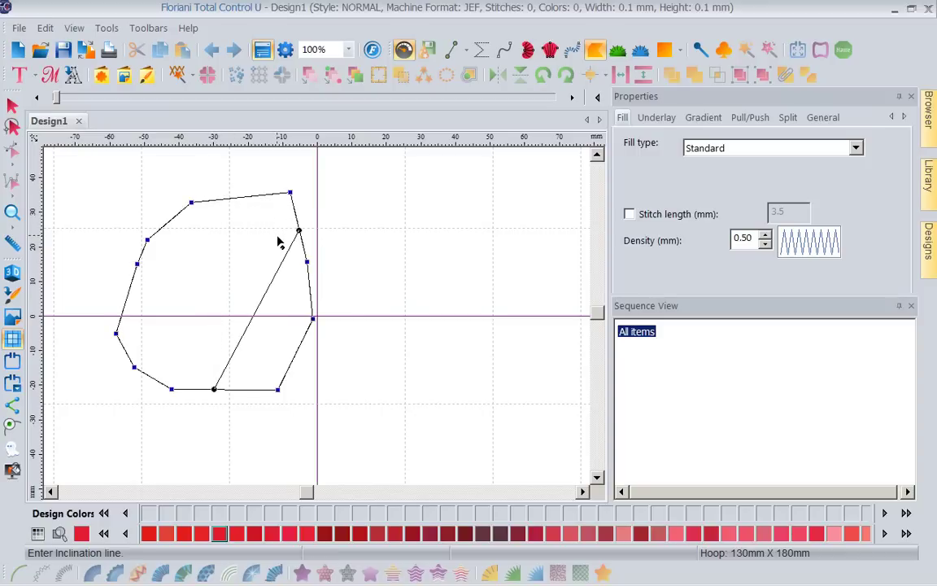
key(Return)
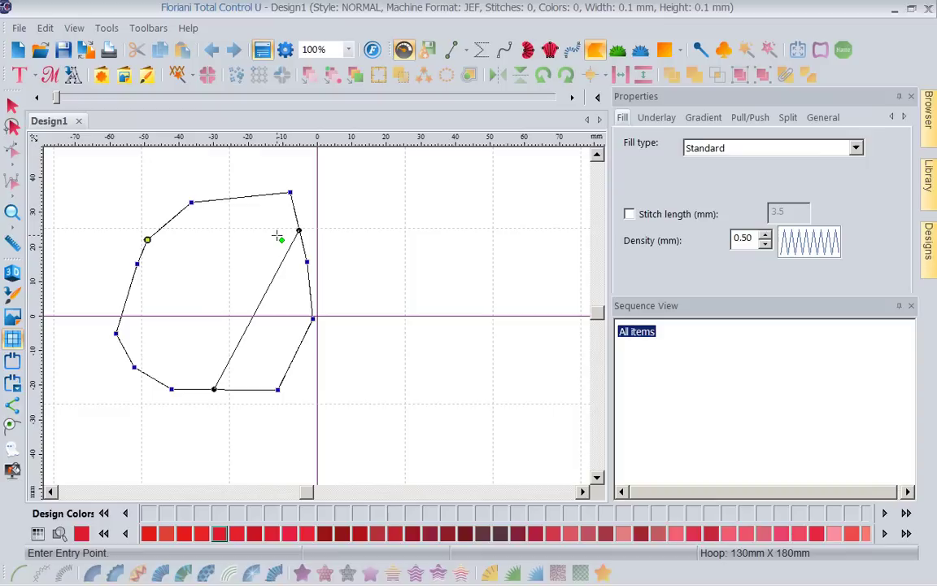
click(184, 202)
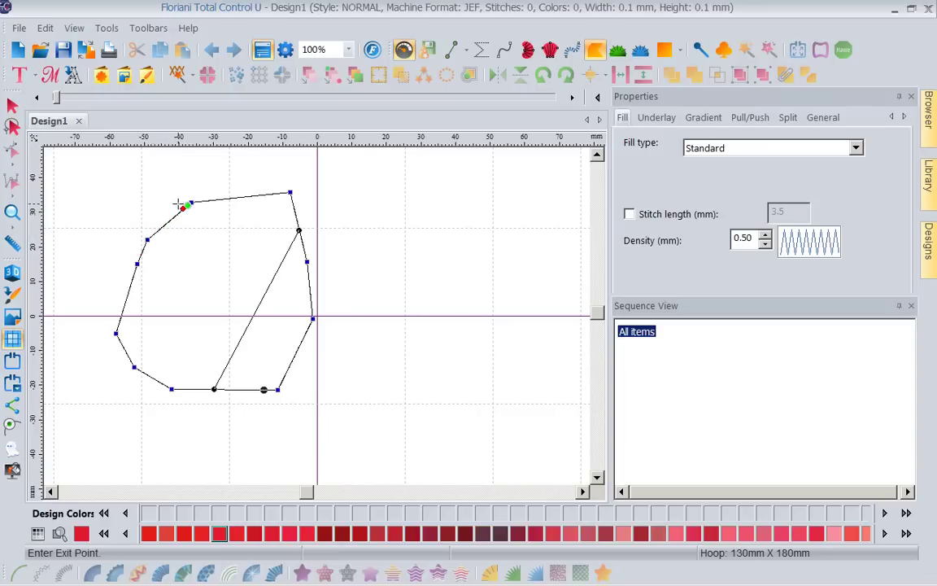
click(178, 203)
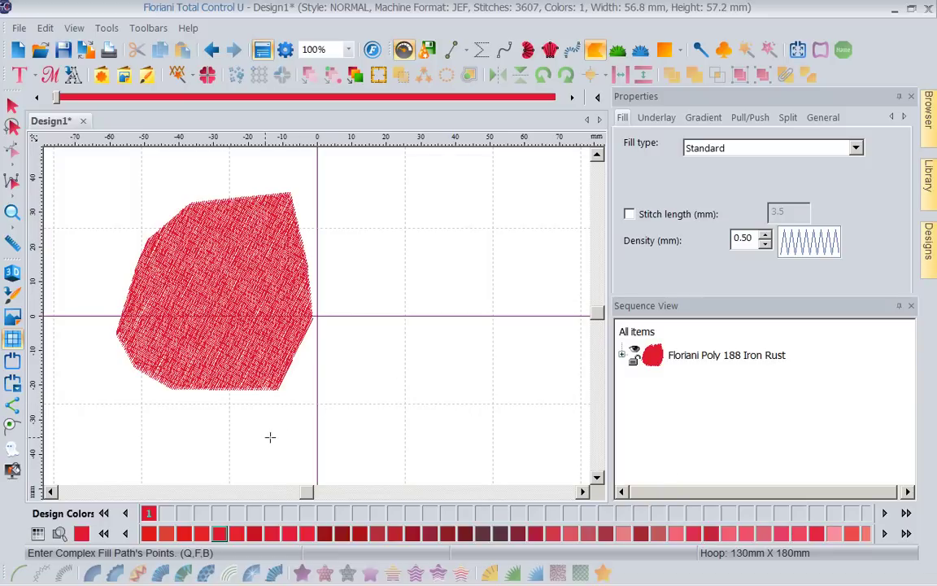
Choose Poly 524 Old Athletic Gold as the thread colour.
click(907, 532)
click(907, 532)
click(907, 533)
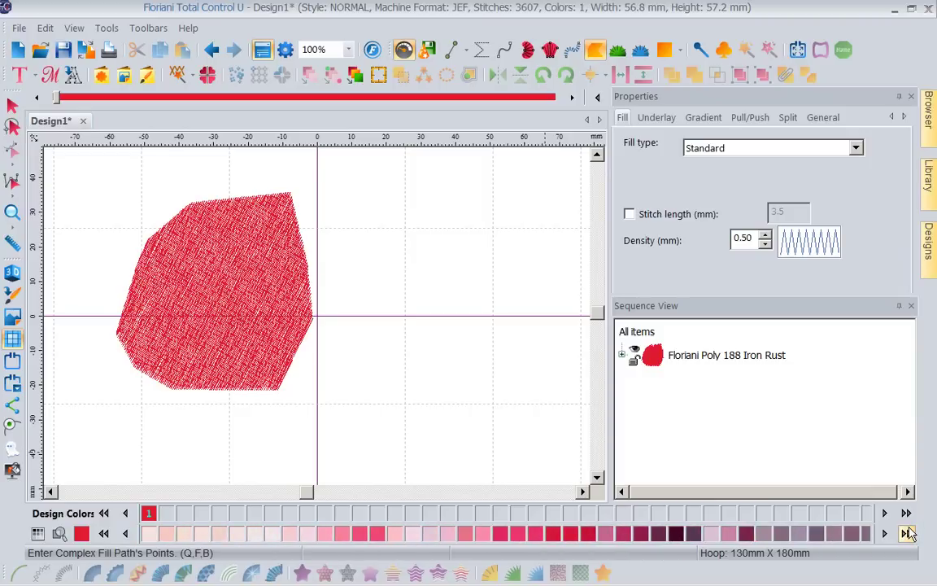
click(907, 533)
click(907, 533)
click(907, 533)
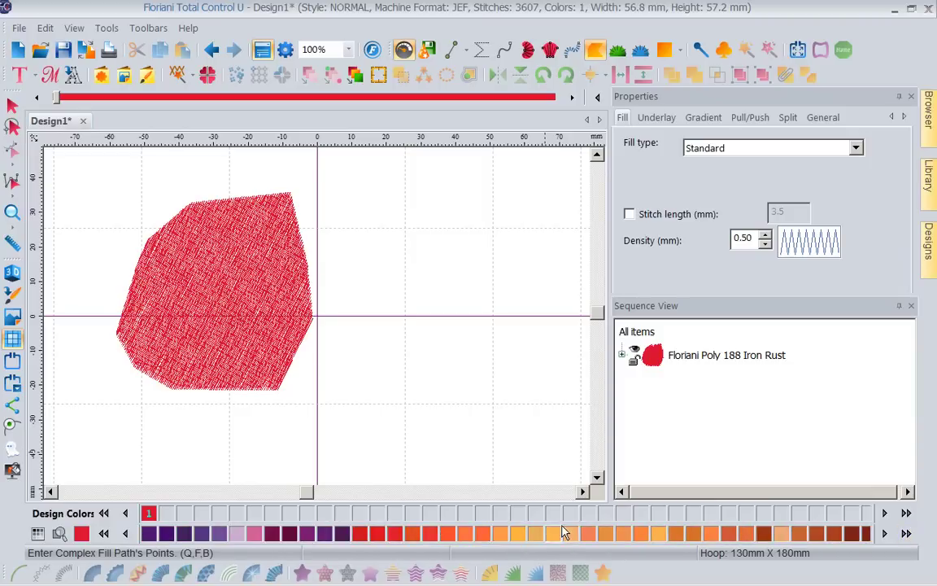
click(517, 534)
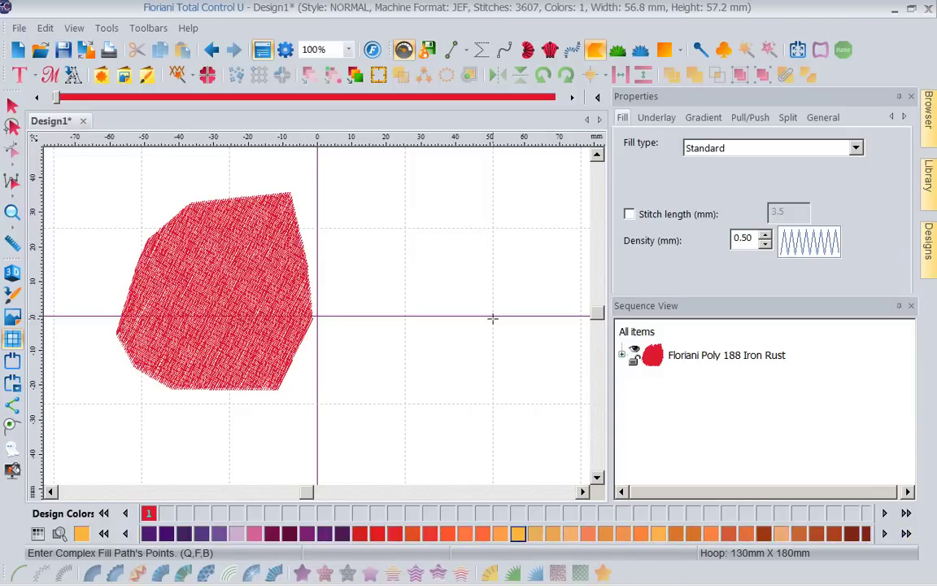
Draw a seven-point gold complex fill with diagonal stitches and top-edge entry and exit points.
click(342, 237)
click(426, 203)
click(514, 206)
click(520, 353)
click(432, 473)
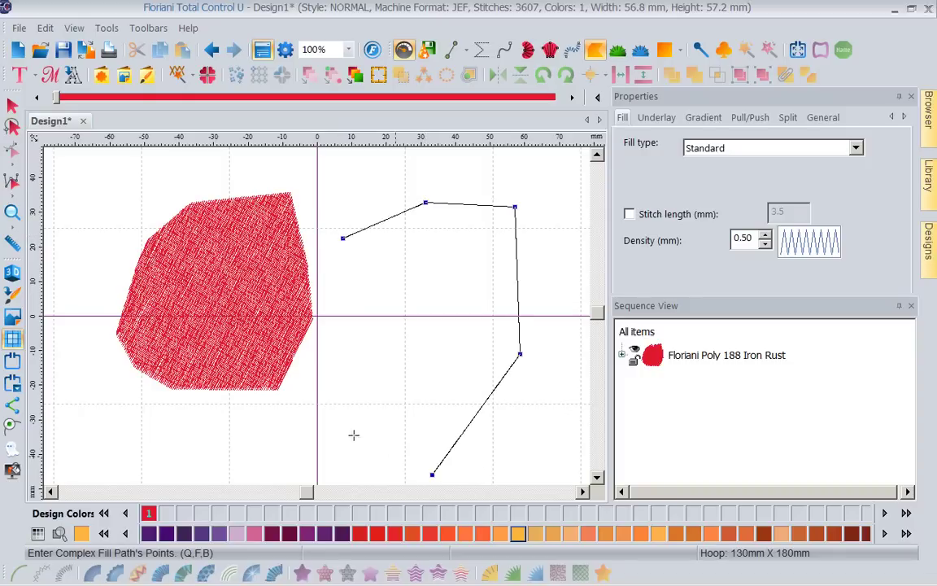
click(343, 378)
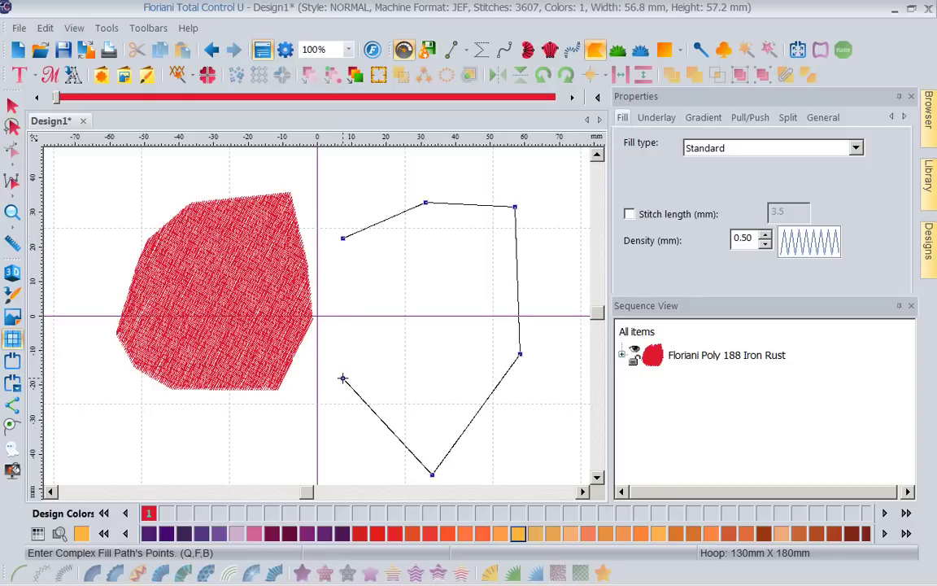
click(340, 267)
key(Return)
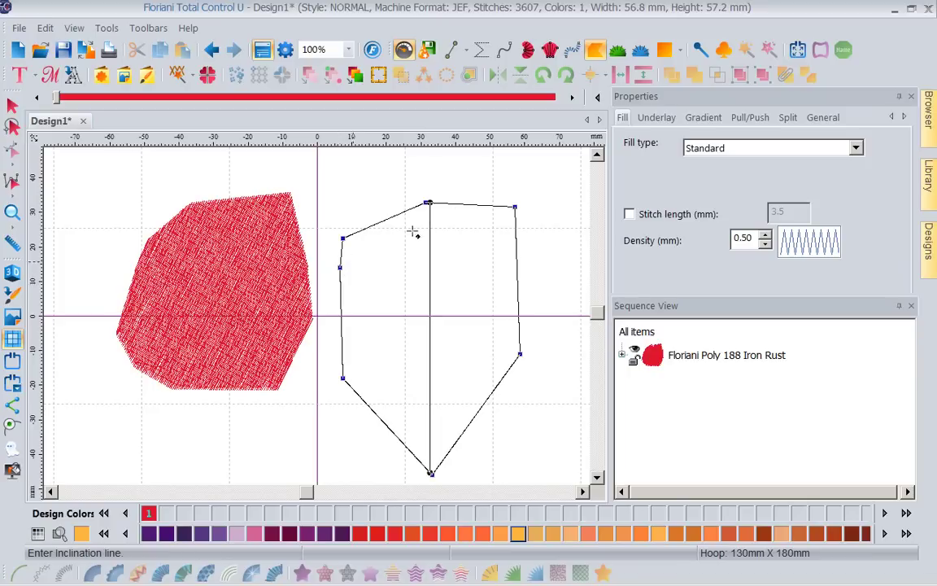
click(367, 215)
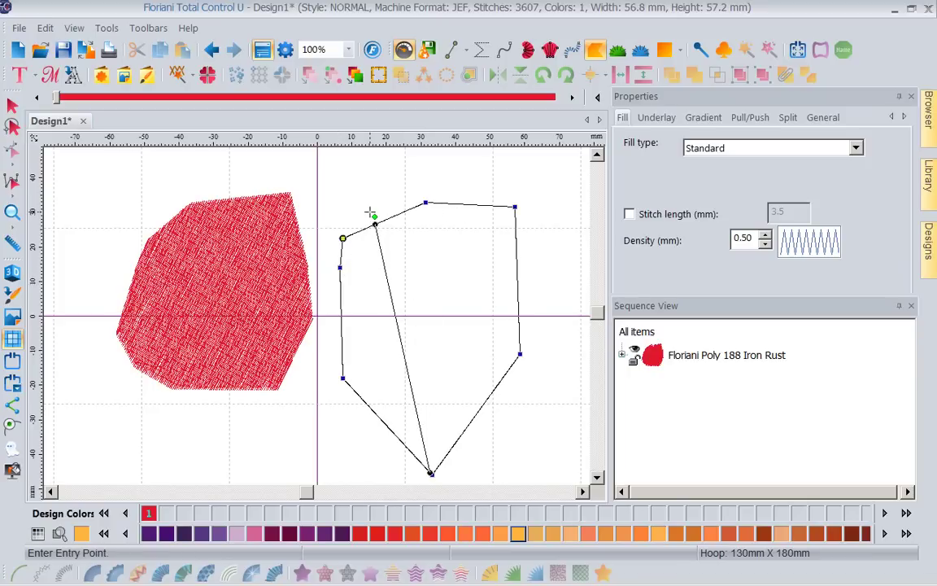
click(415, 204)
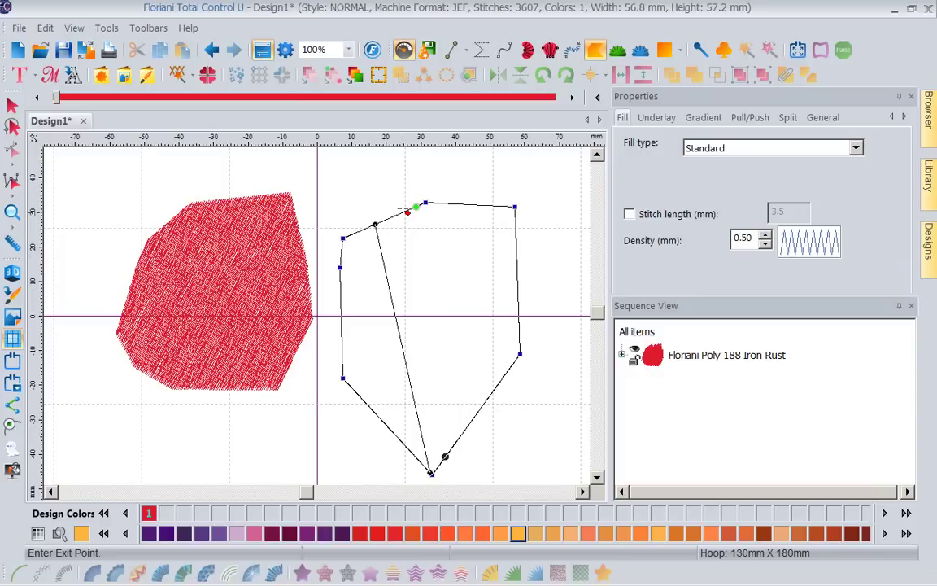
click(404, 206)
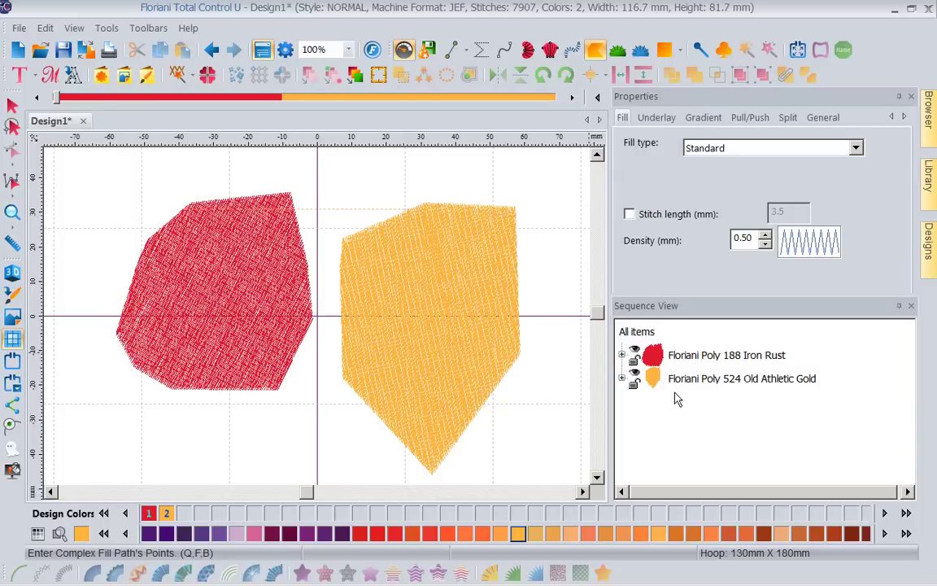
Select the gold fill and drag it left to overlap the red shape.
click(696, 381)
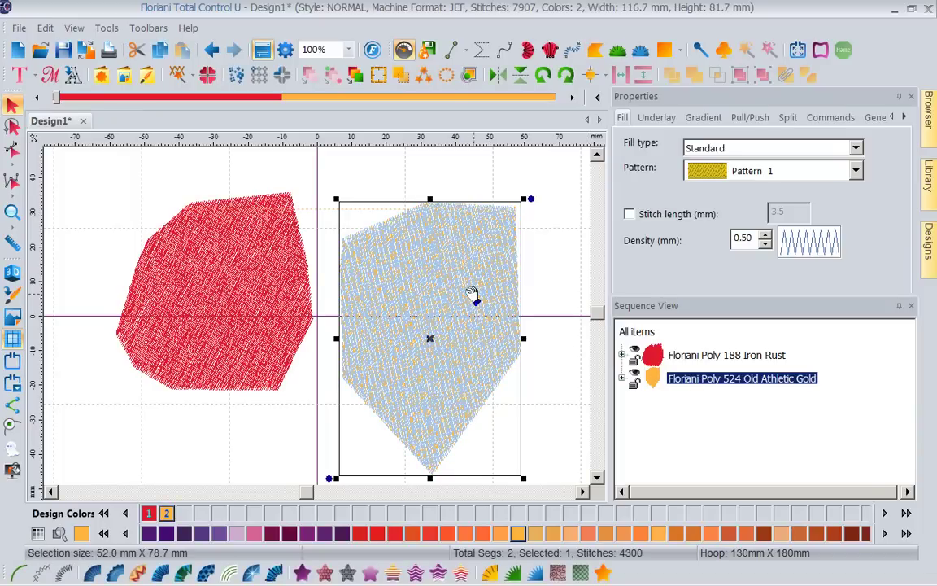
drag(470, 295, 348, 281)
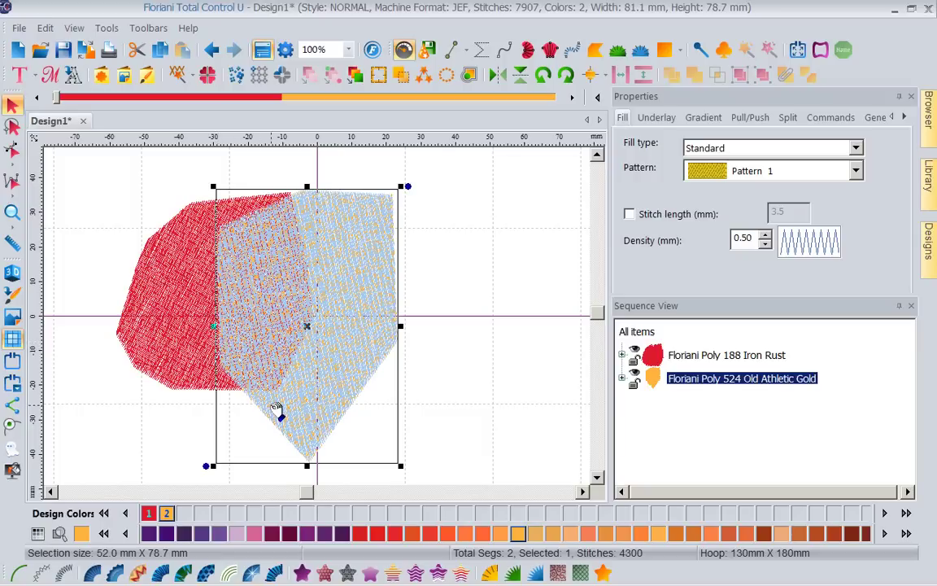
Remove red stitches under the gold shape at 1 mm allowed overlap, leaving 6632 stitches.
right_click(328, 371)
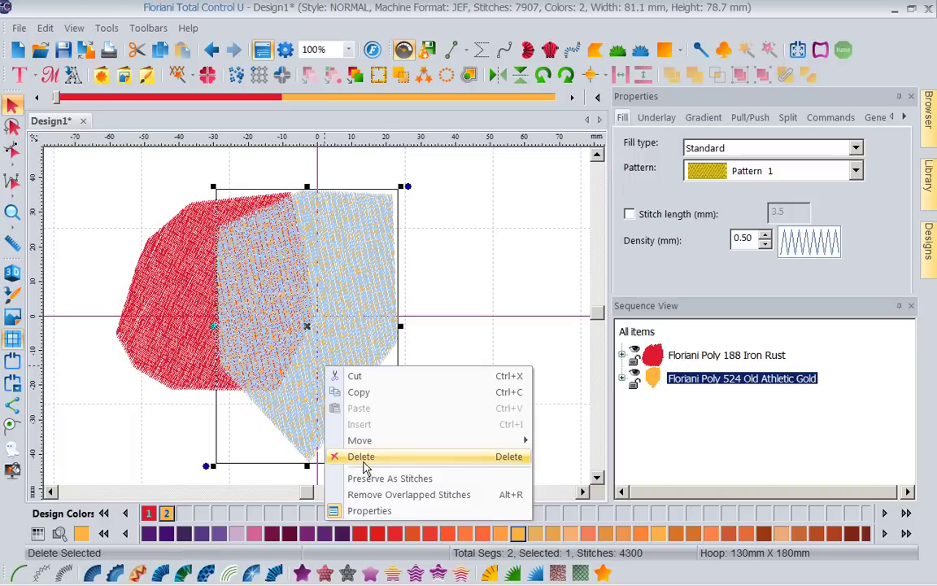
click(382, 495)
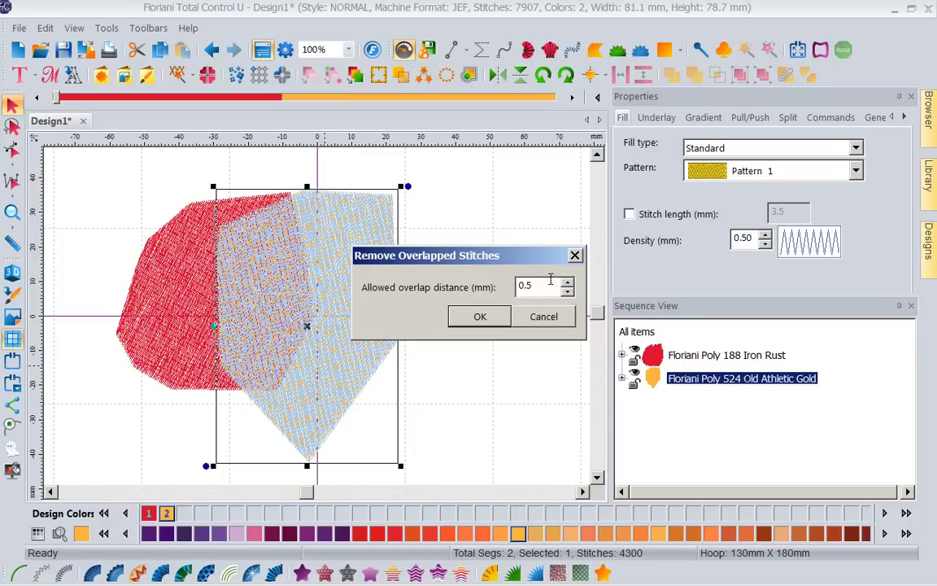
double_click(527, 285)
text(1.)
click(478, 318)
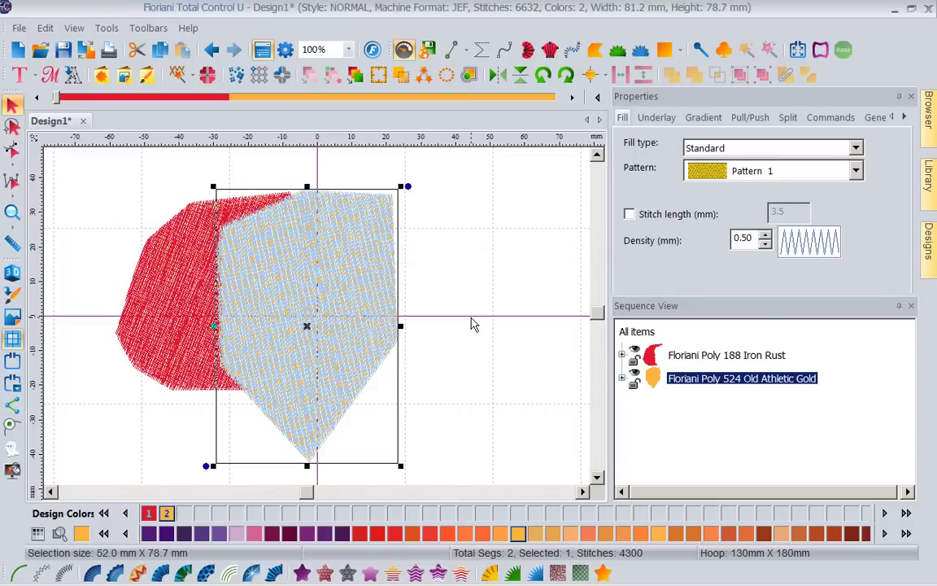
Magnify where the shapes meet, zoom To Fit, and start a second design, Design2.
click(12, 213)
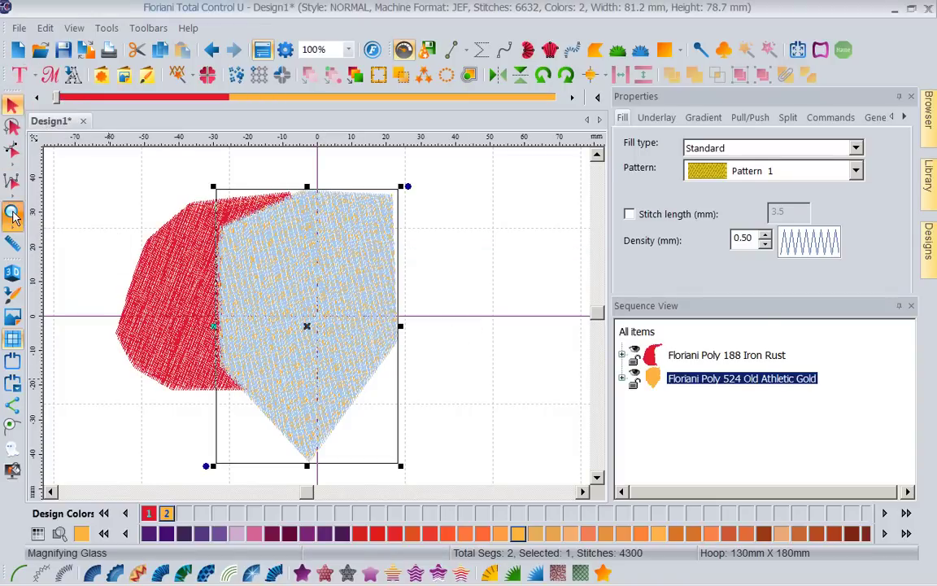
drag(185, 252, 252, 323)
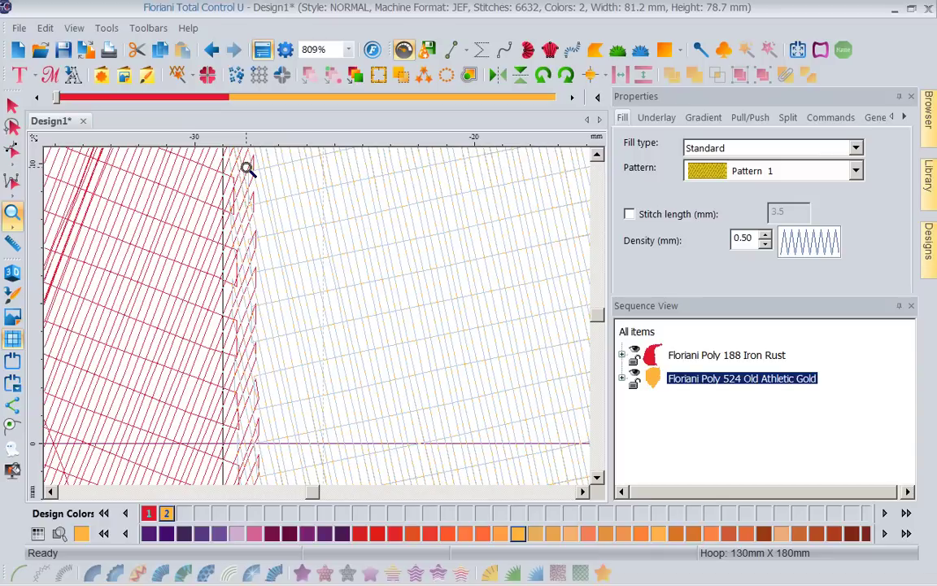
click(349, 50)
click(336, 94)
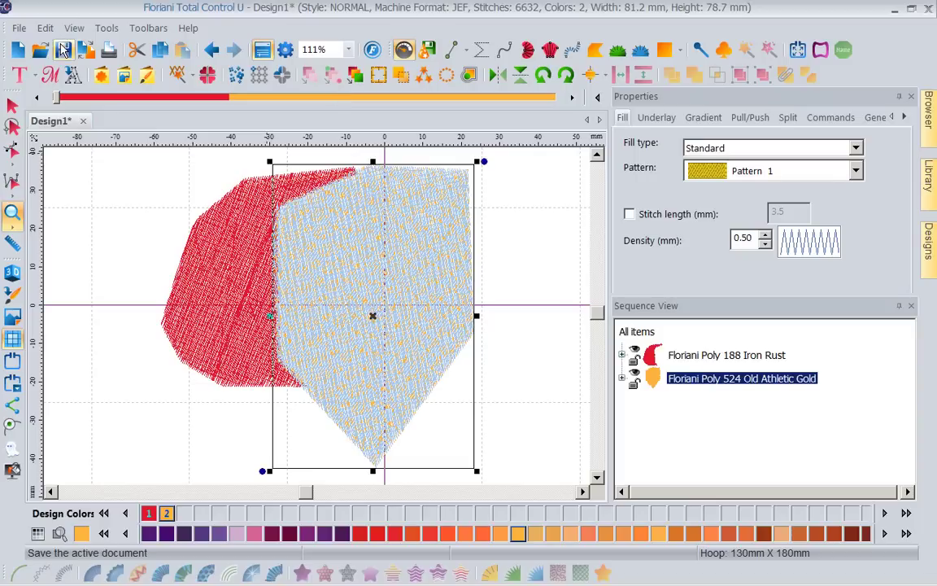
click(16, 50)
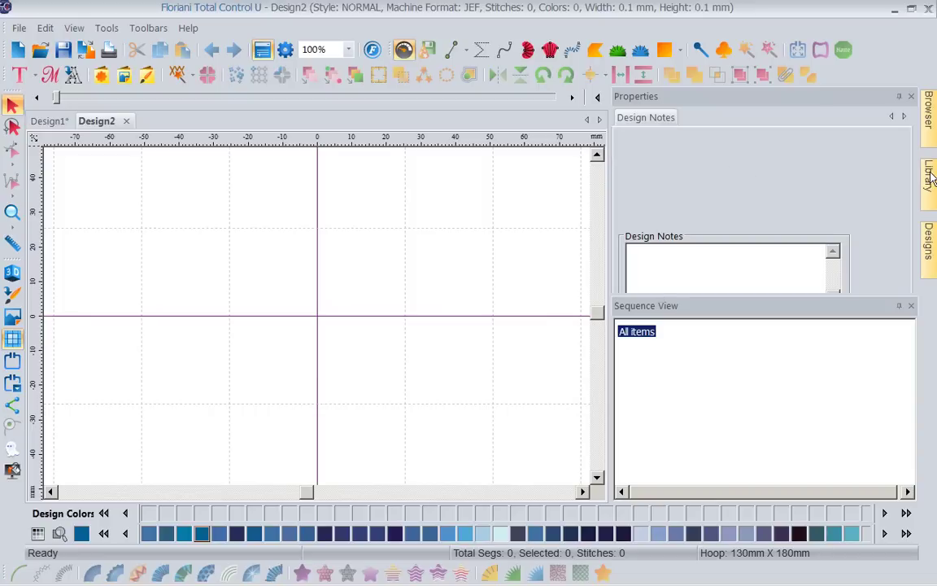
Expand Free Monthly Designs > MARCH in the library and select the March2015 folder.
mouse_move(932, 179)
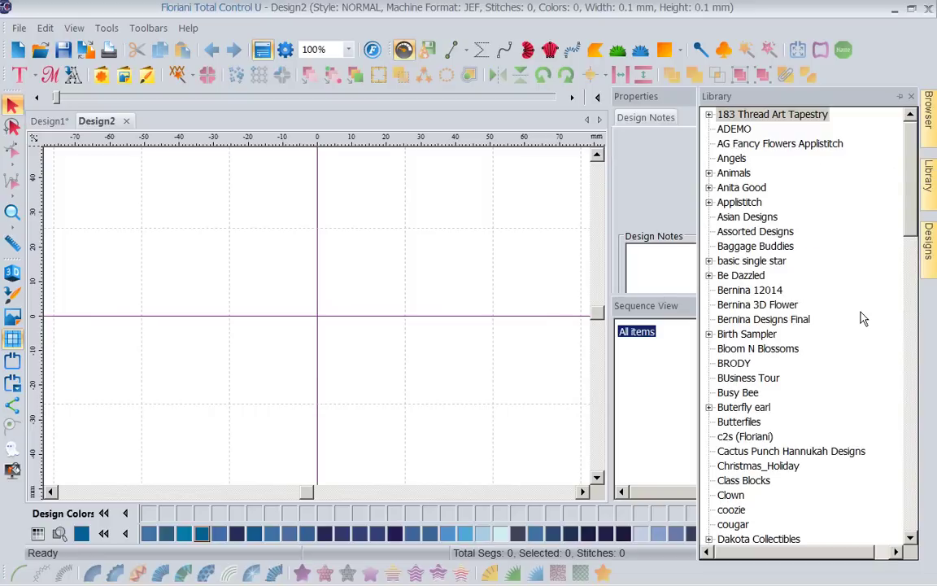
drag(911, 217, 912, 359)
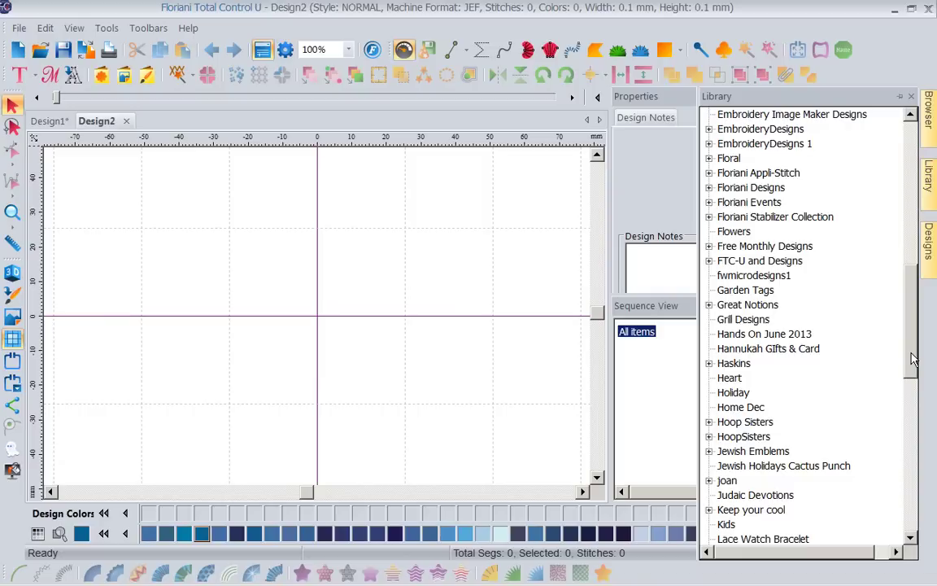
click(710, 246)
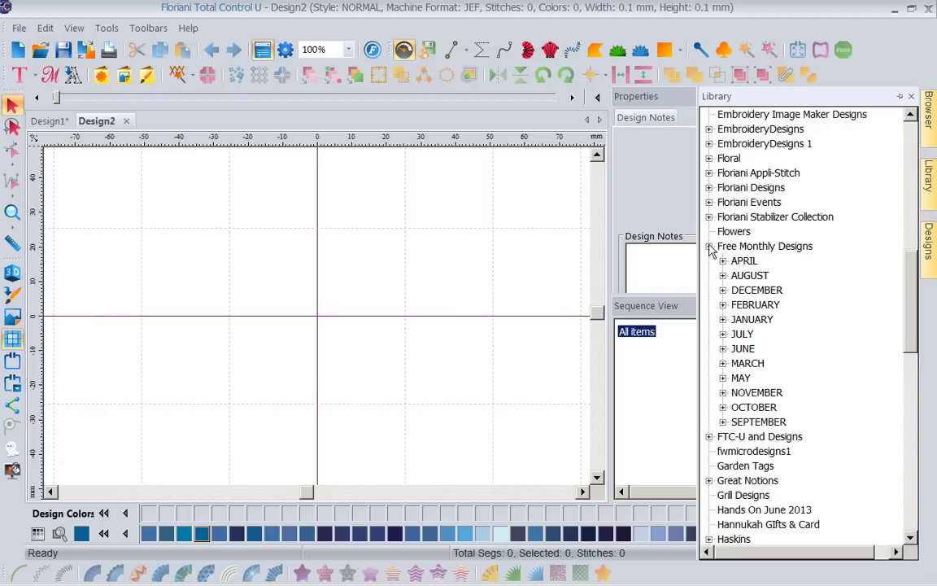
click(722, 362)
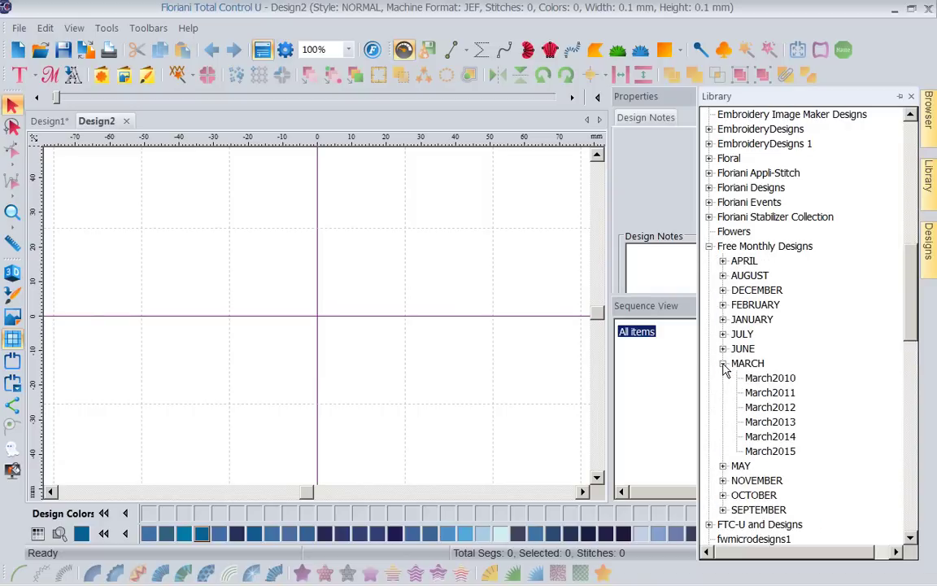
click(768, 452)
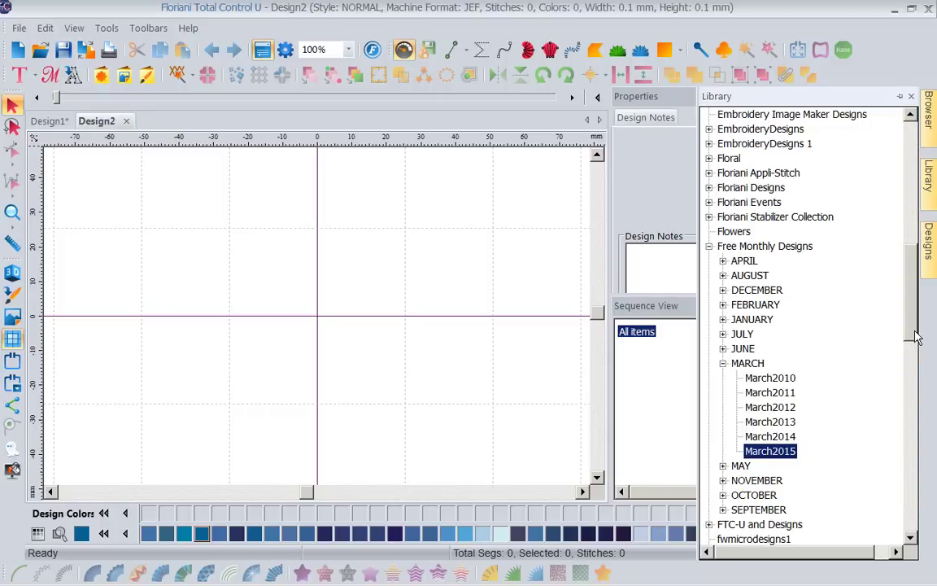
Drag March Design 5.waf, the umbrella and rain boot, onto Design2's canvas.
click(924, 234)
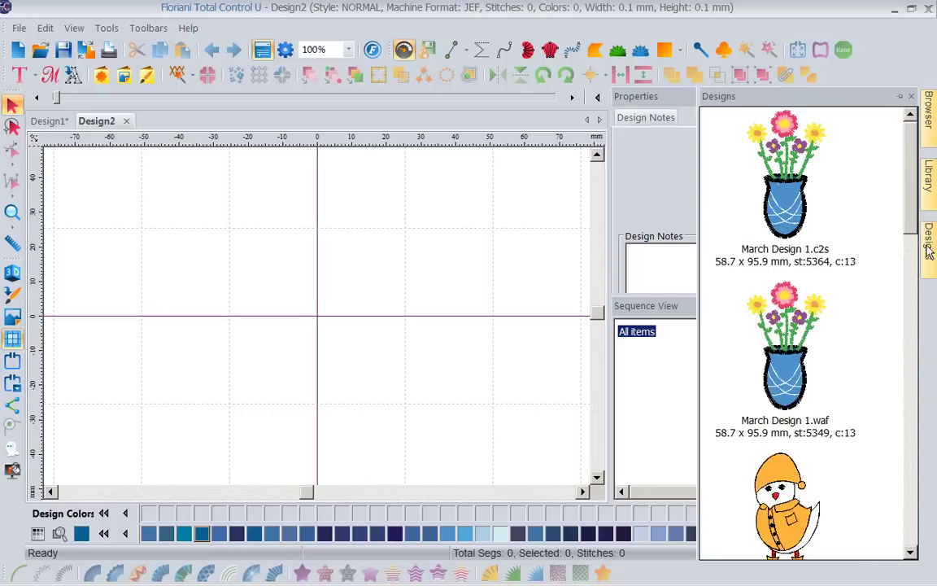
drag(914, 231, 887, 544)
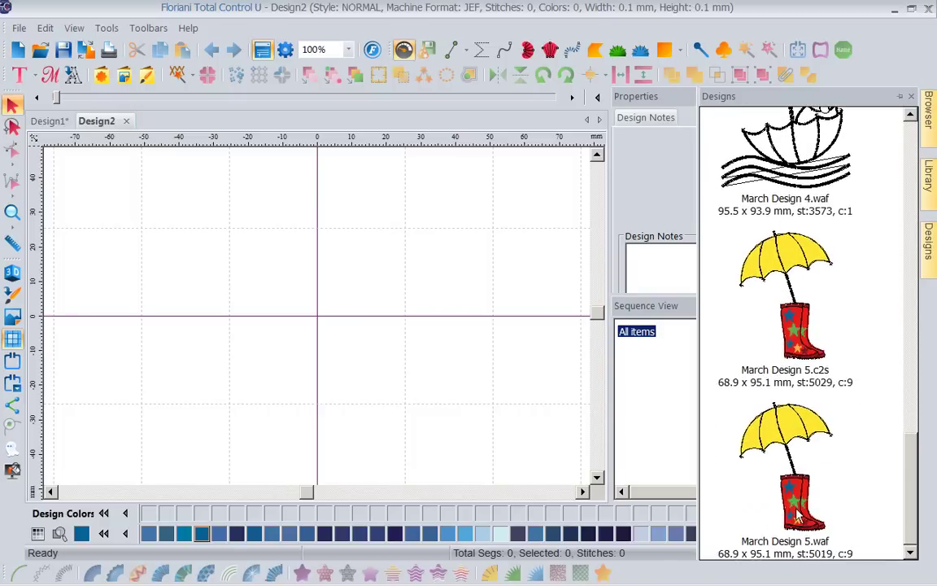
drag(718, 464, 491, 404)
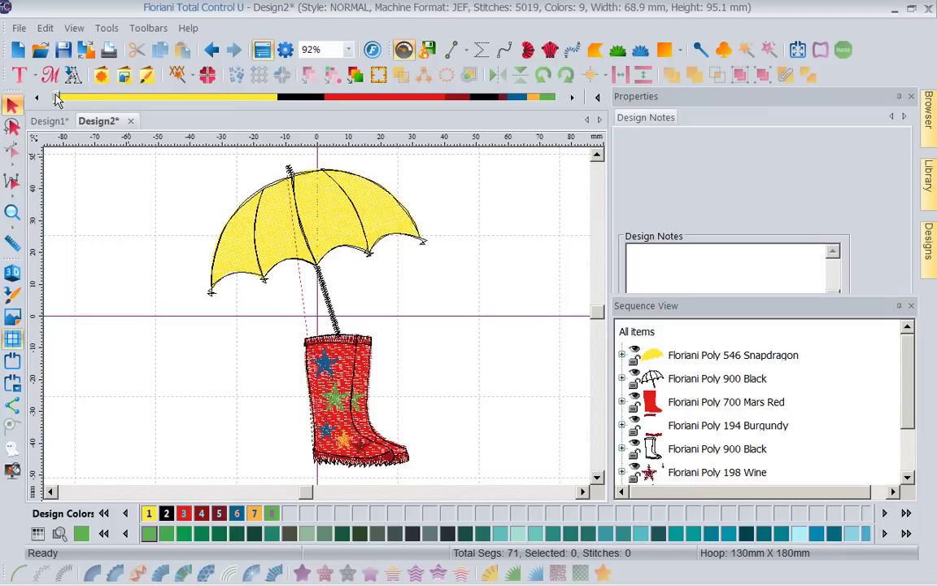
drag(57, 99, 606, 223)
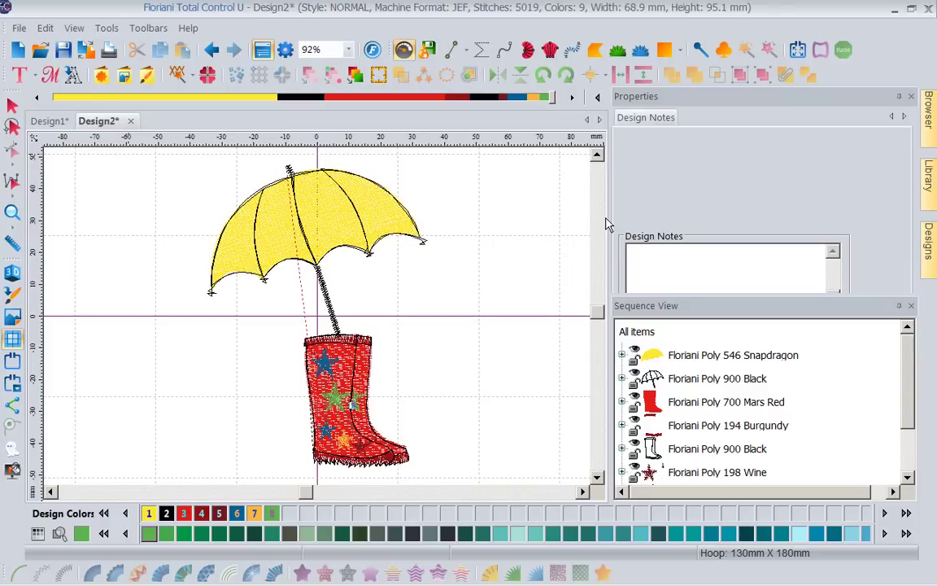
Select all objects and set Corners Repeat horizontal spacing -10 and vertical -0.6.
click(637, 331)
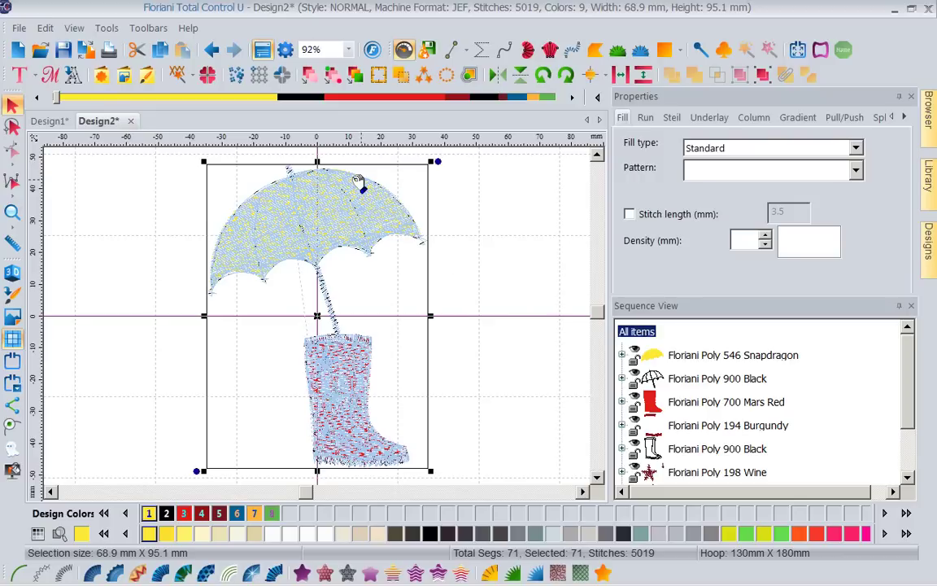
click(281, 75)
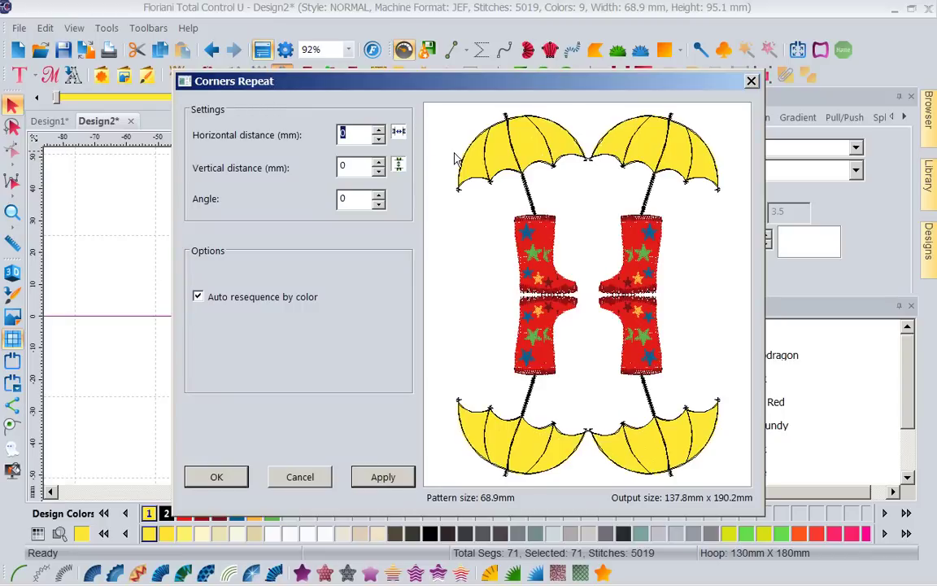
click(379, 139)
drag(383, 139, 382, 139)
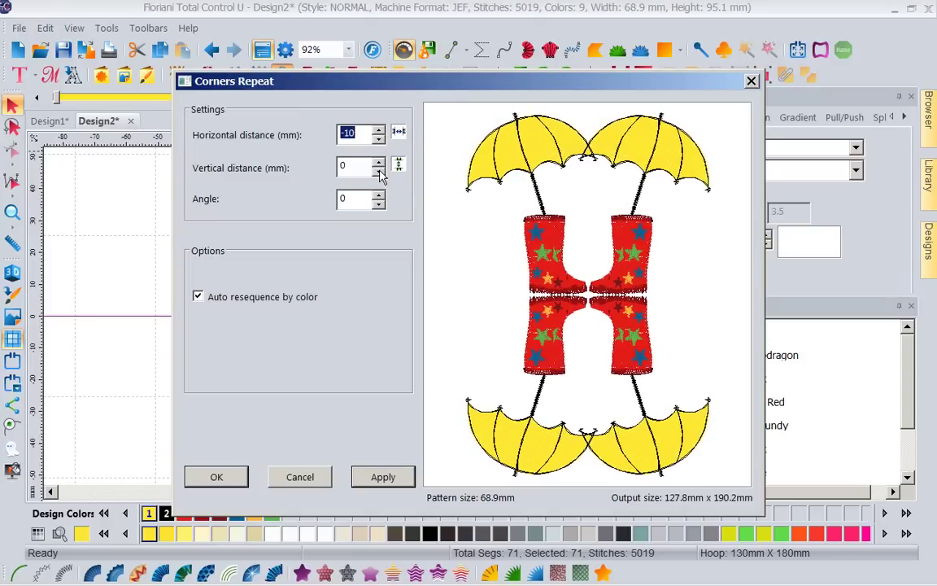
click(379, 171)
click(379, 171)
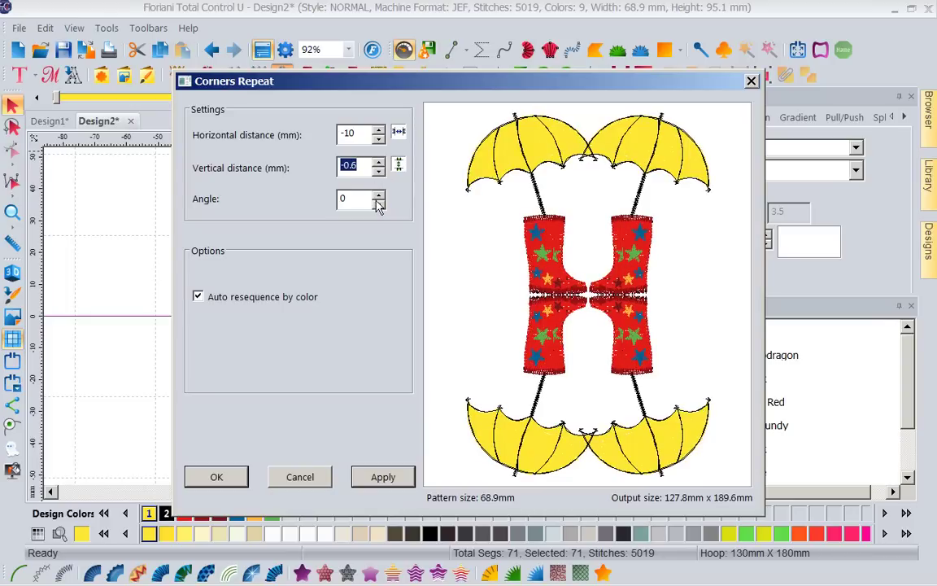
Raise the corner rotation angle to 150 so the boots point outward.
click(379, 195)
click(379, 195)
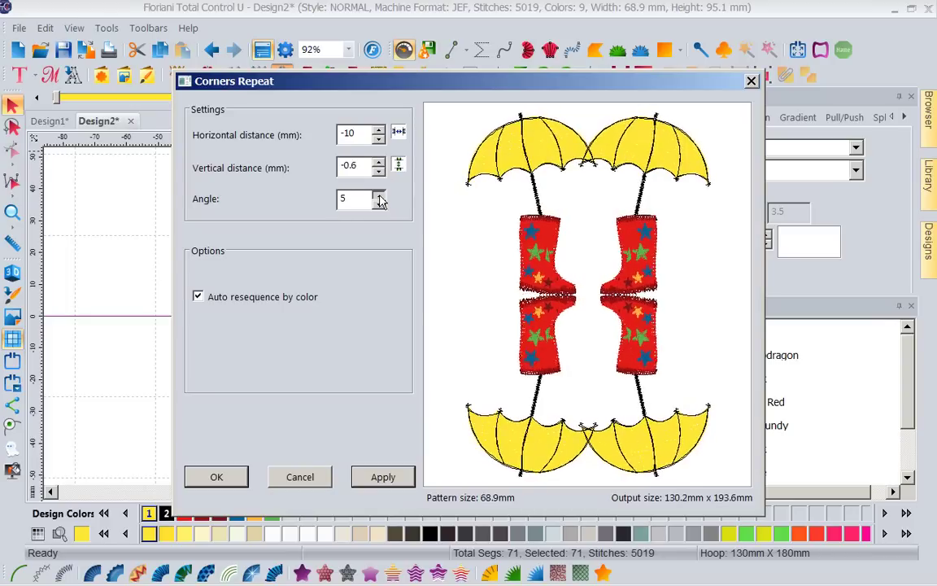
click(379, 195)
click(379, 196)
click(379, 196)
click(379, 196)
click(379, 196)
click(379, 196)
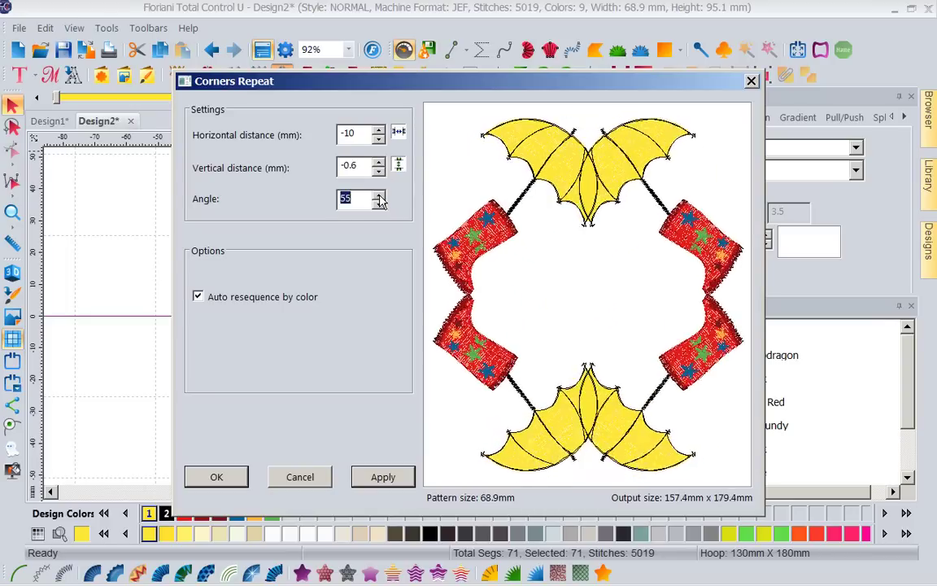
click(379, 196)
click(379, 196)
click(379, 196)
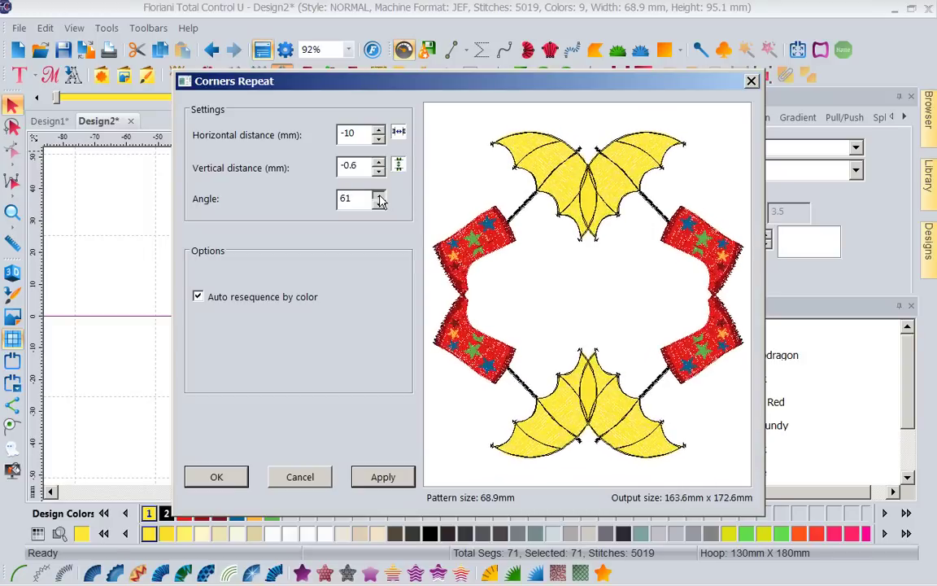
click(379, 196)
click(379, 196)
click(379, 196)
click(379, 196)
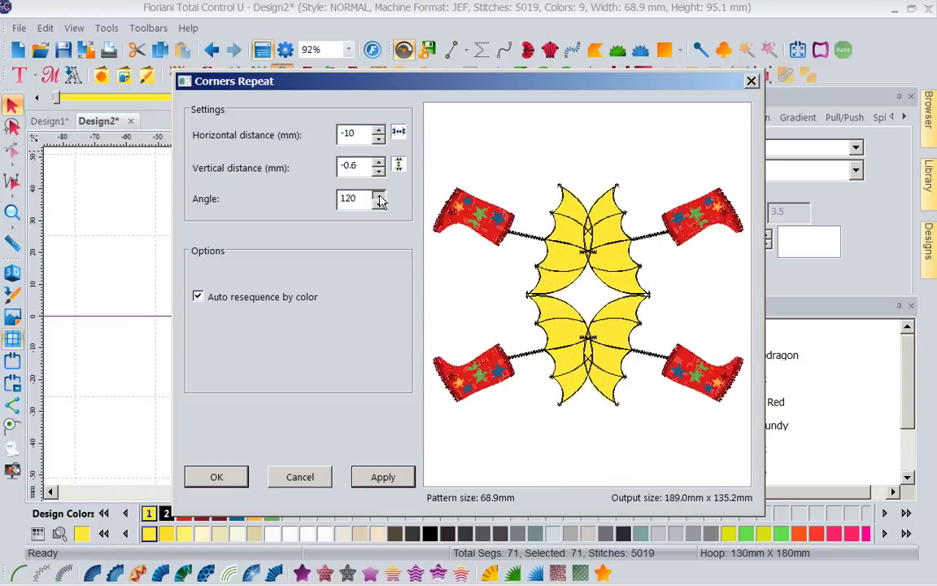
click(379, 196)
click(379, 196)
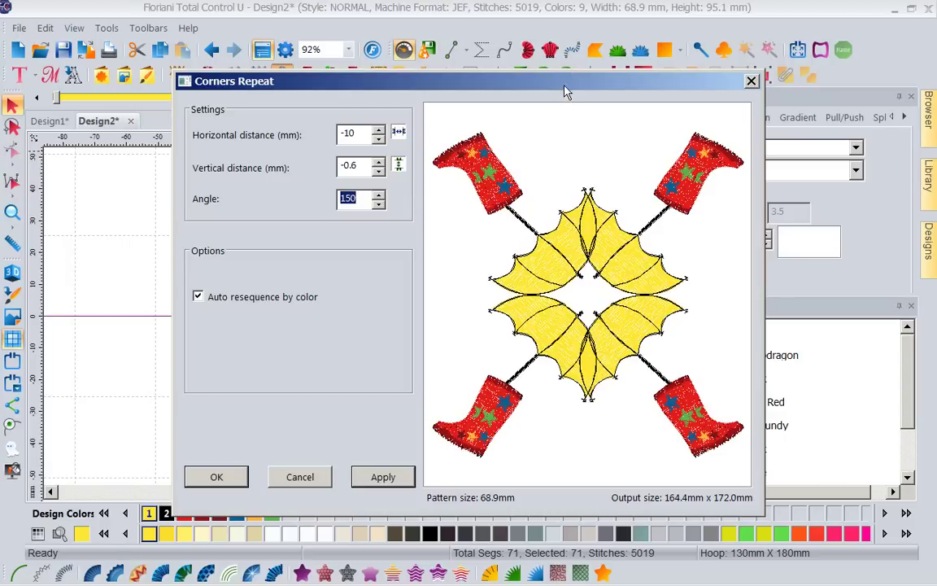
Uncheck Auto resequence by color, preview, and create the four-corner repeat.
drag(567, 92, 385, 82)
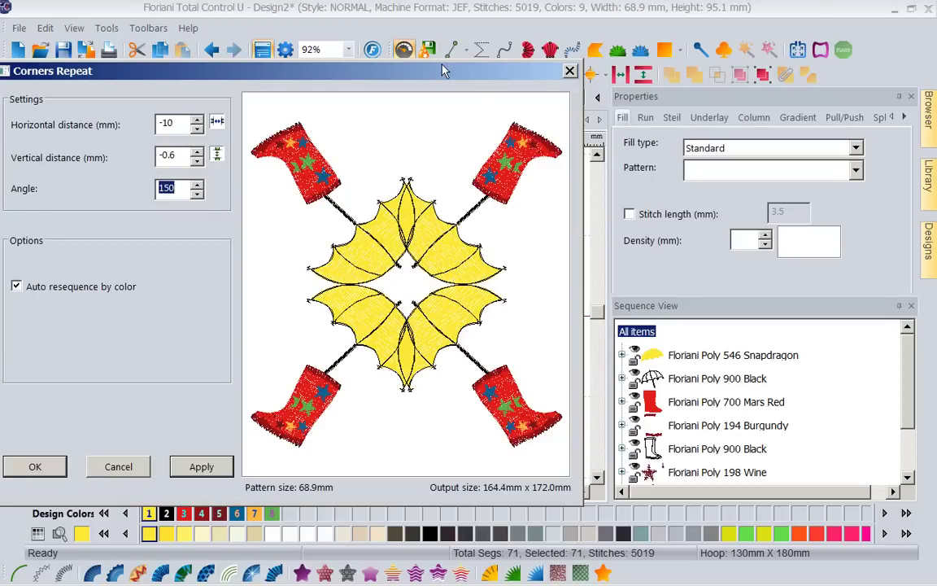
drag(456, 72, 601, 68)
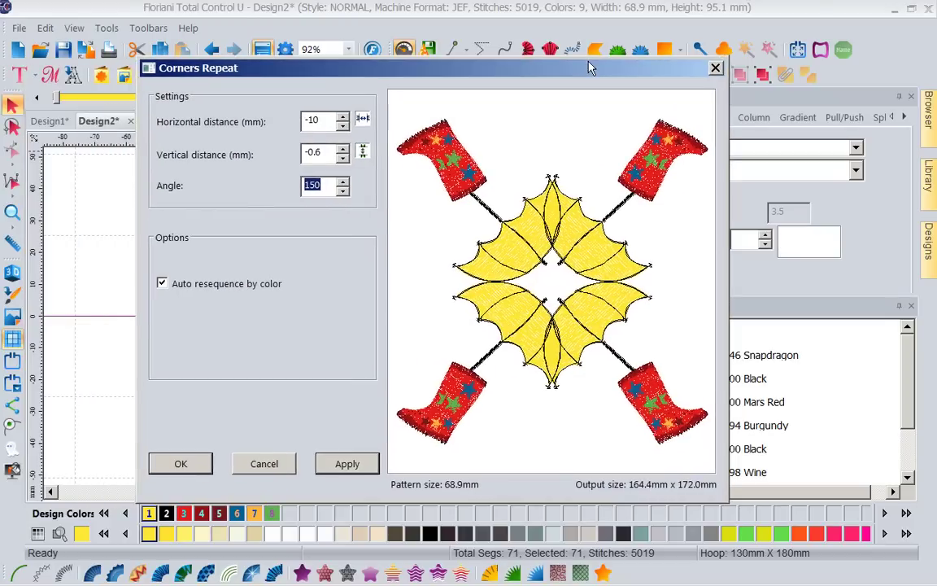
click(165, 288)
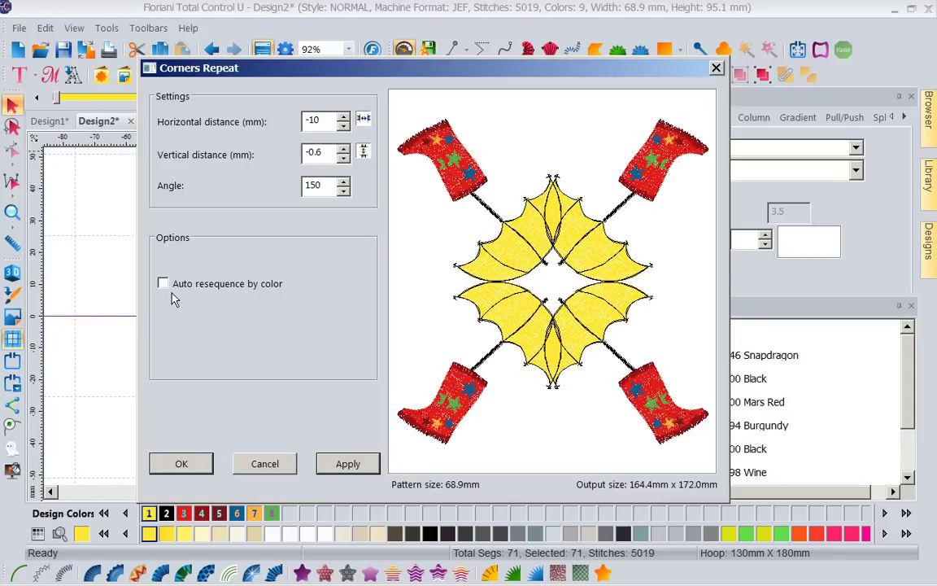
click(351, 465)
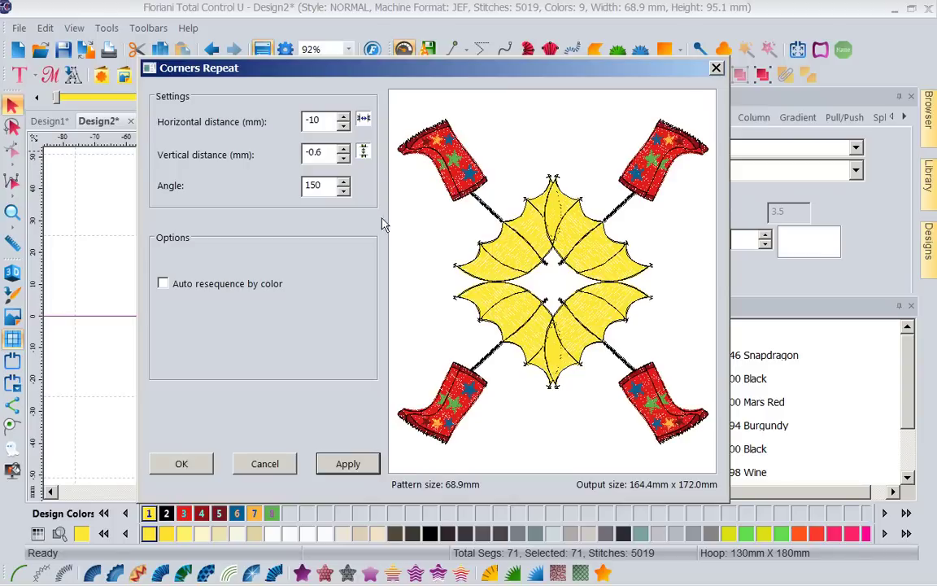
click(181, 463)
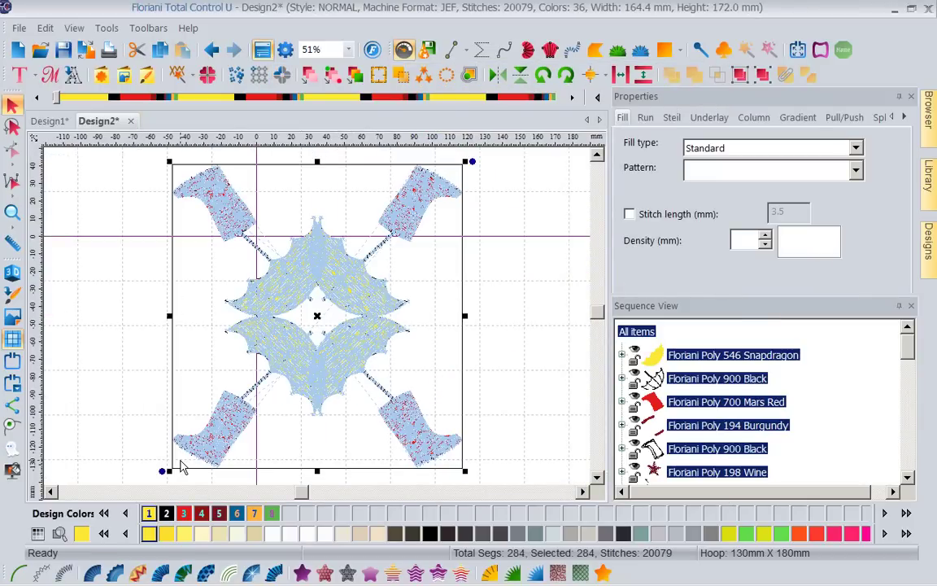
Remove overlapped stitches from the upper-right umbrella and boot at 0.5 mm, undoing a trial move.
click(525, 281)
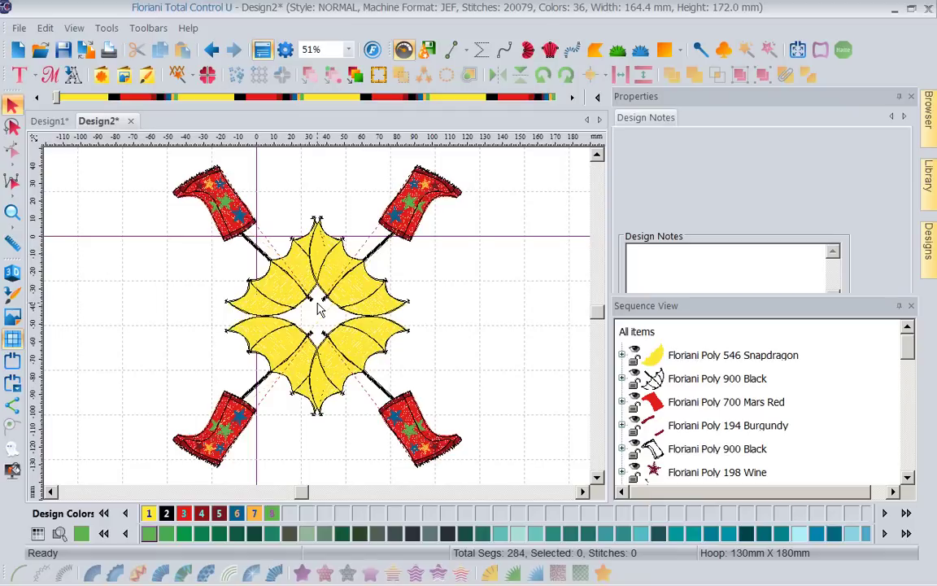
click(348, 270)
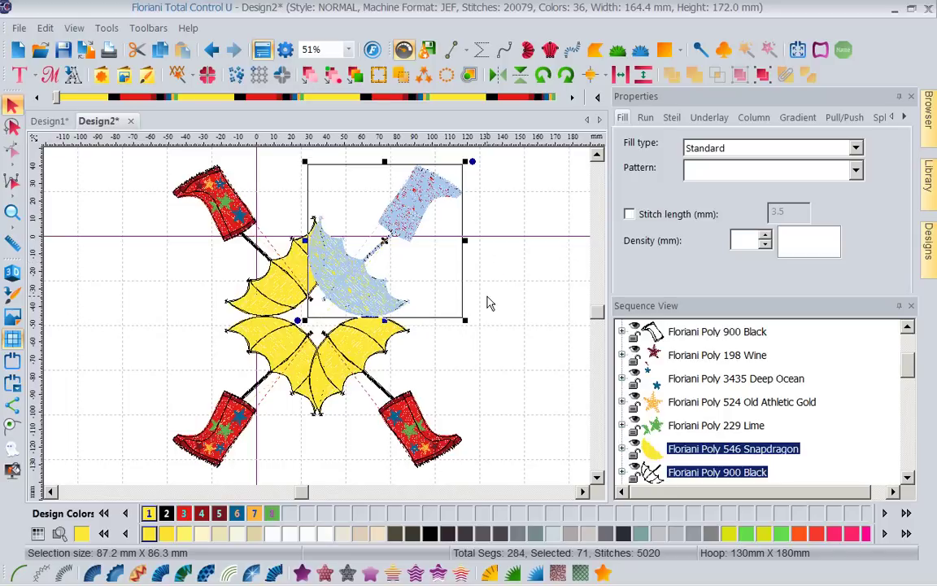
right_click(400, 275)
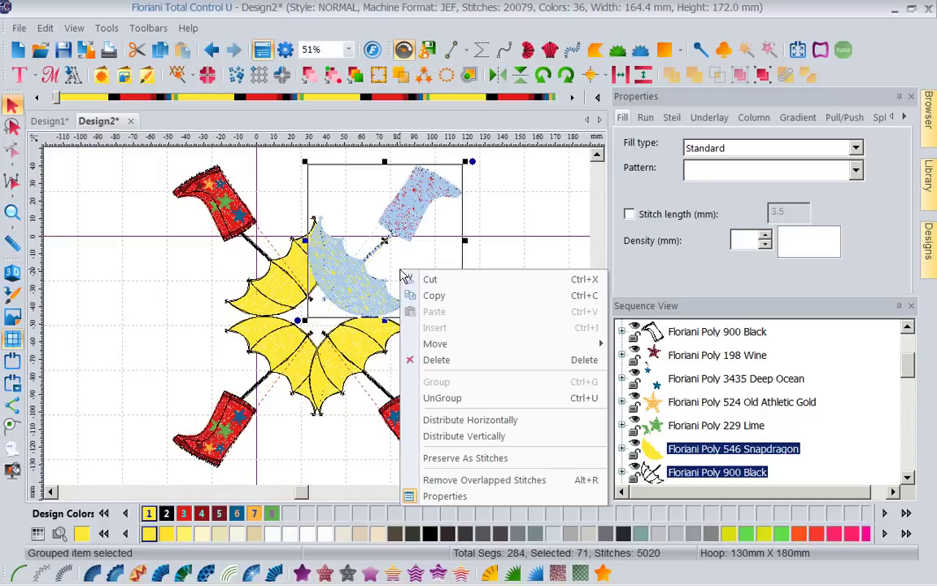
click(502, 480)
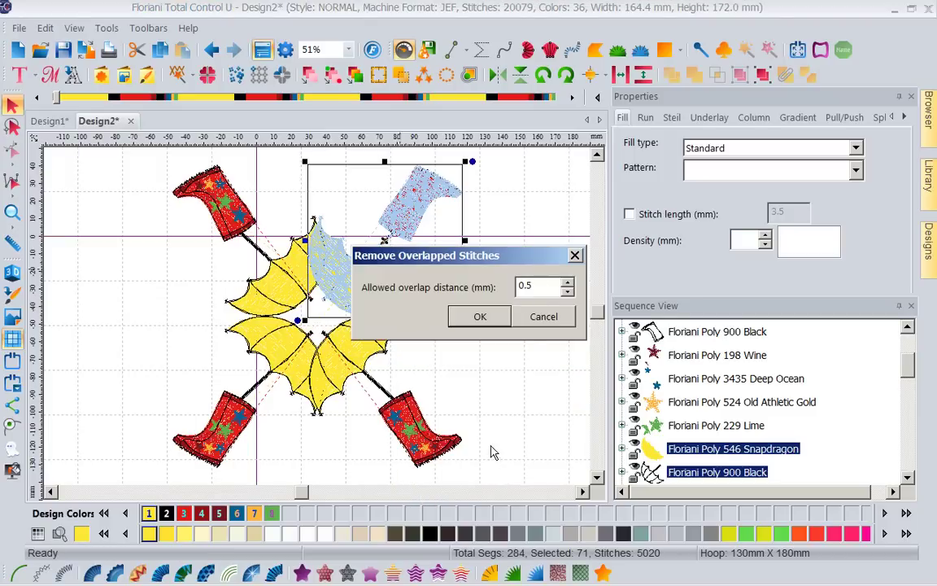
click(480, 318)
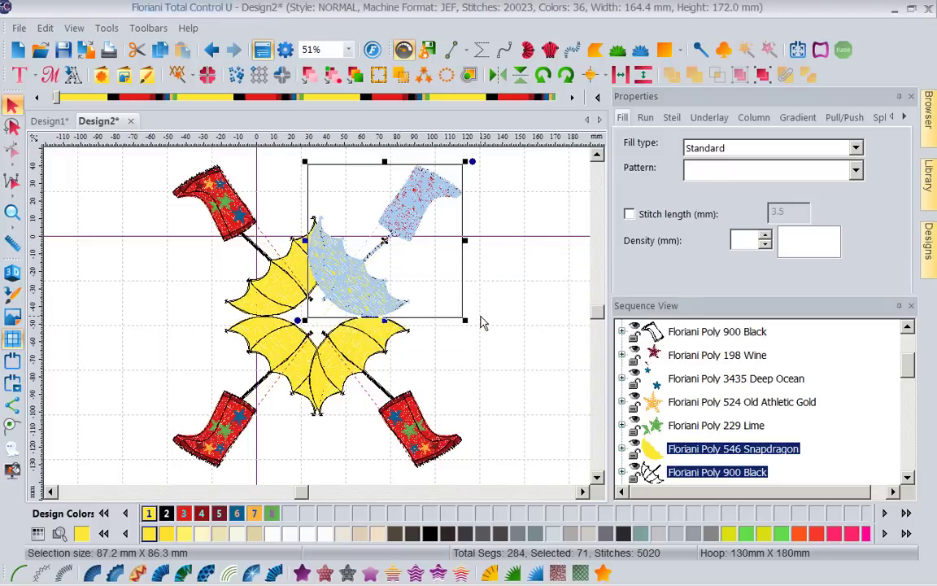
drag(379, 261, 444, 265)
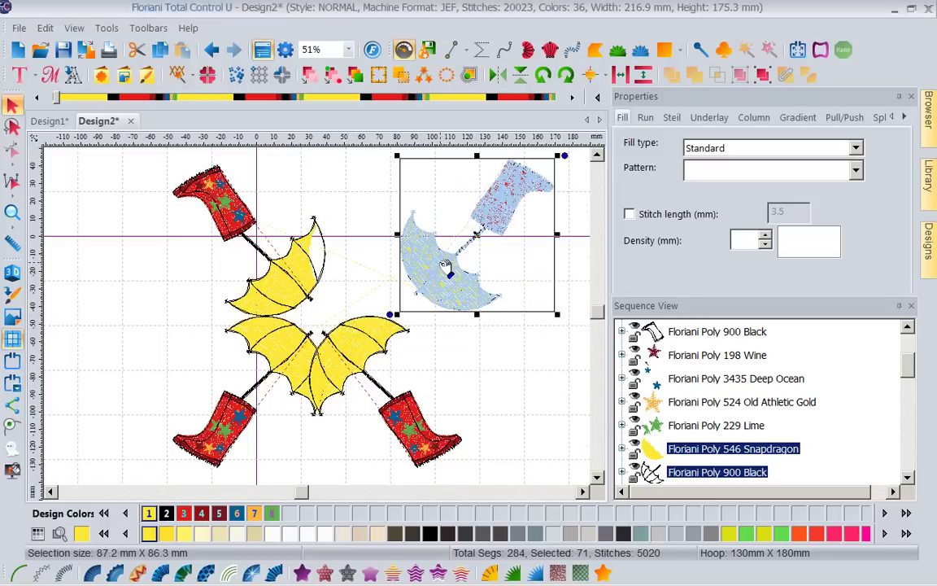
click(211, 51)
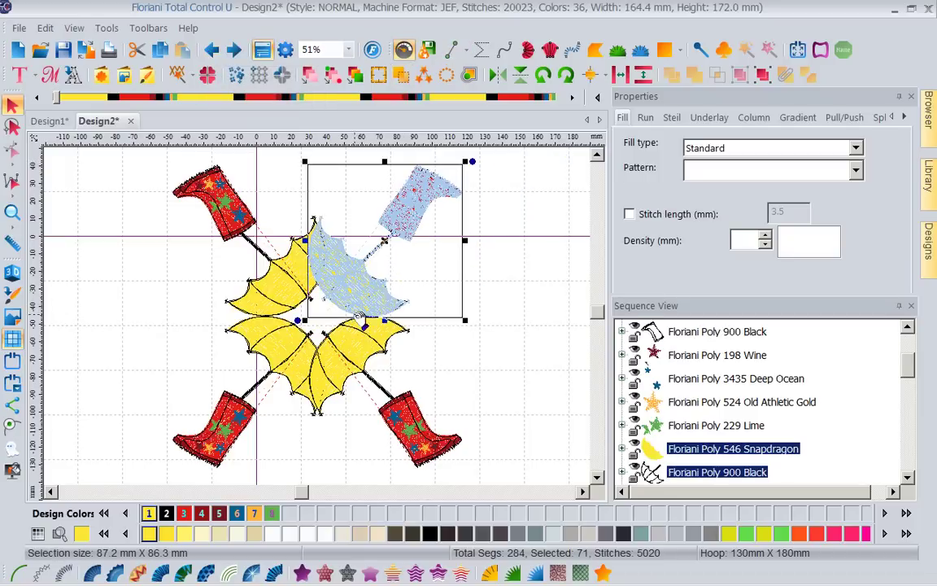
Undo the last change, then remove overlapped stitches from the lower-right umbrella and boot at 0.5 mm.
key(ctrl+z)
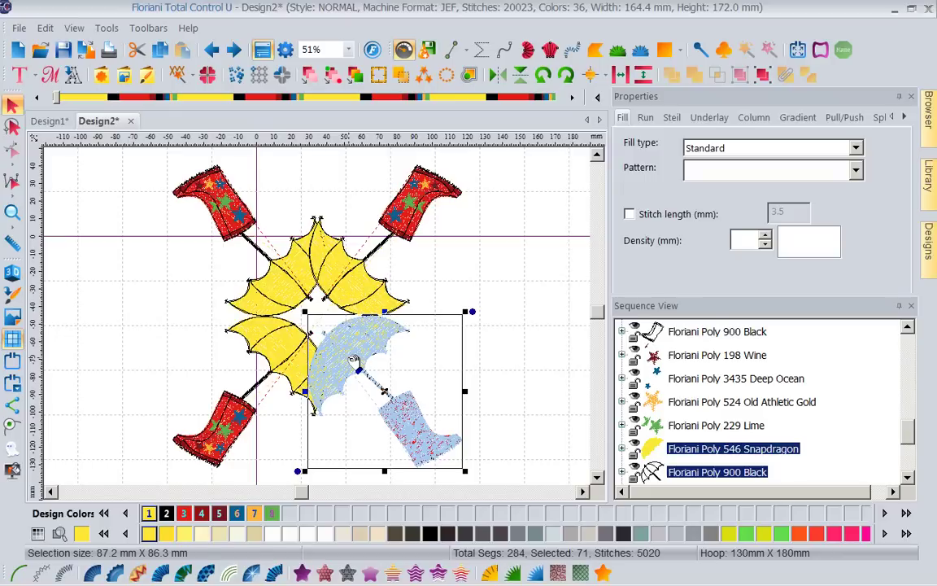
right_click(356, 363)
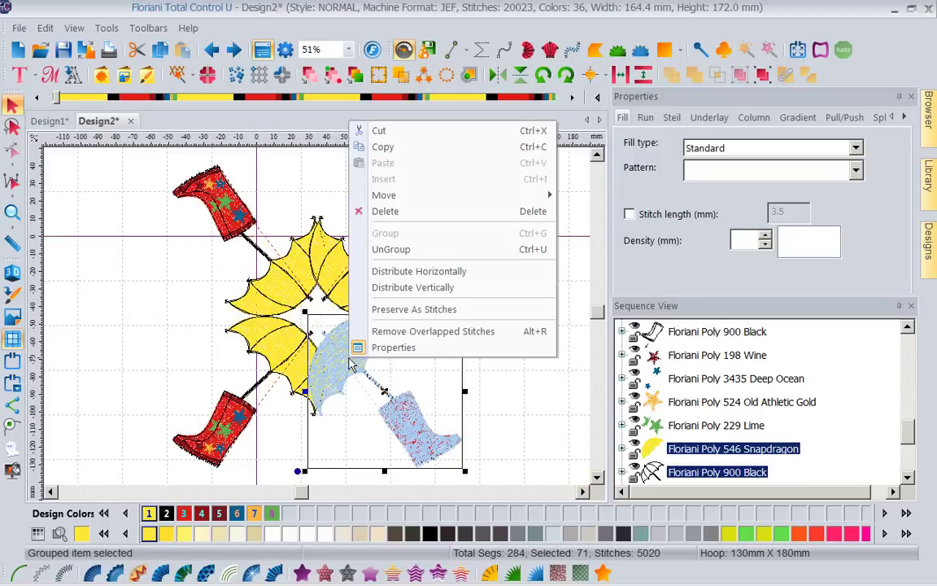
click(450, 339)
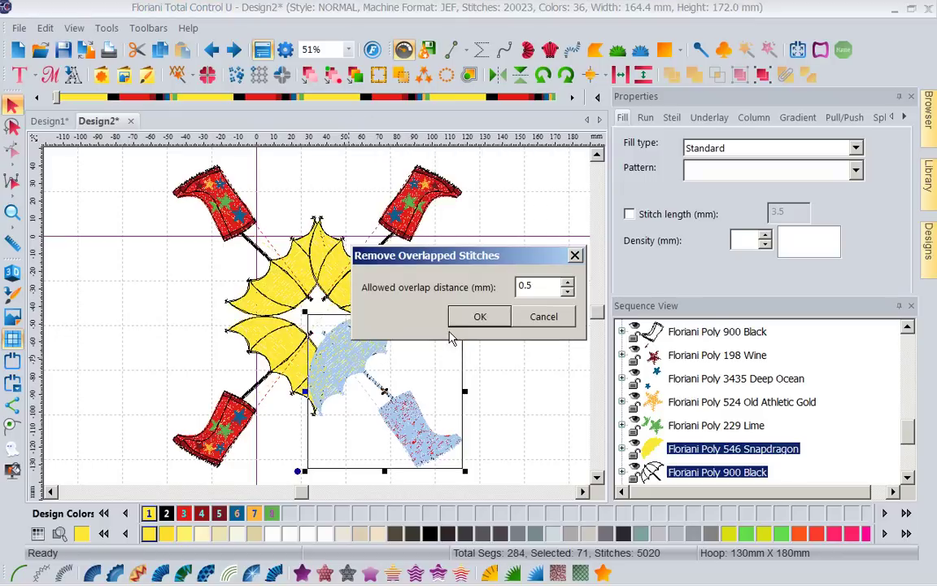
click(498, 317)
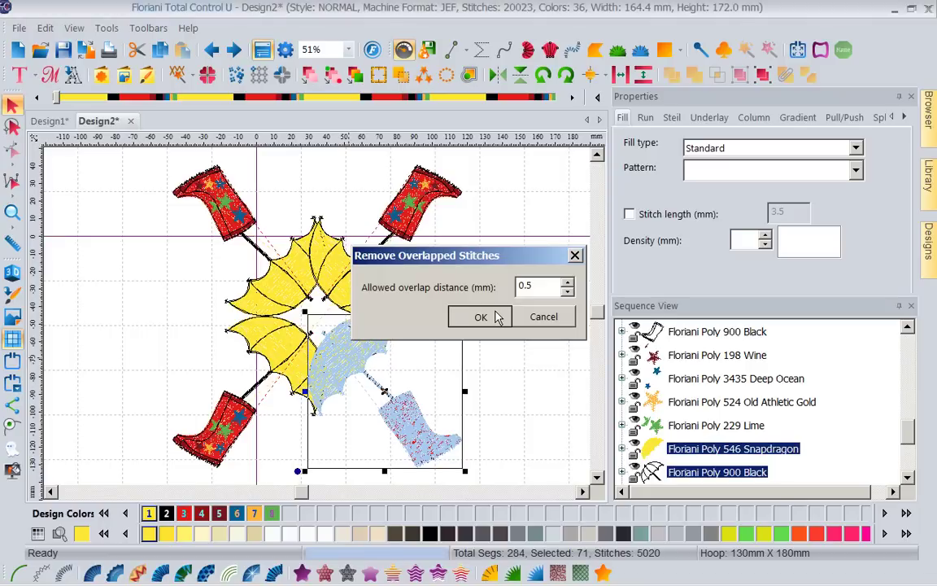
click(482, 332)
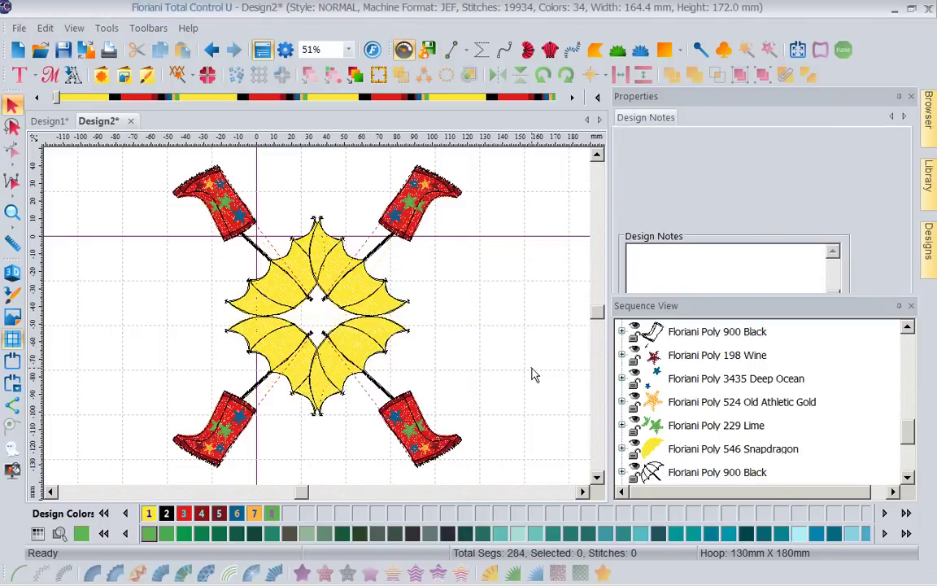
Reselect the lower-right umbrella and boot, undo an accidental move, and deselect it.
drag(480, 323, 398, 446)
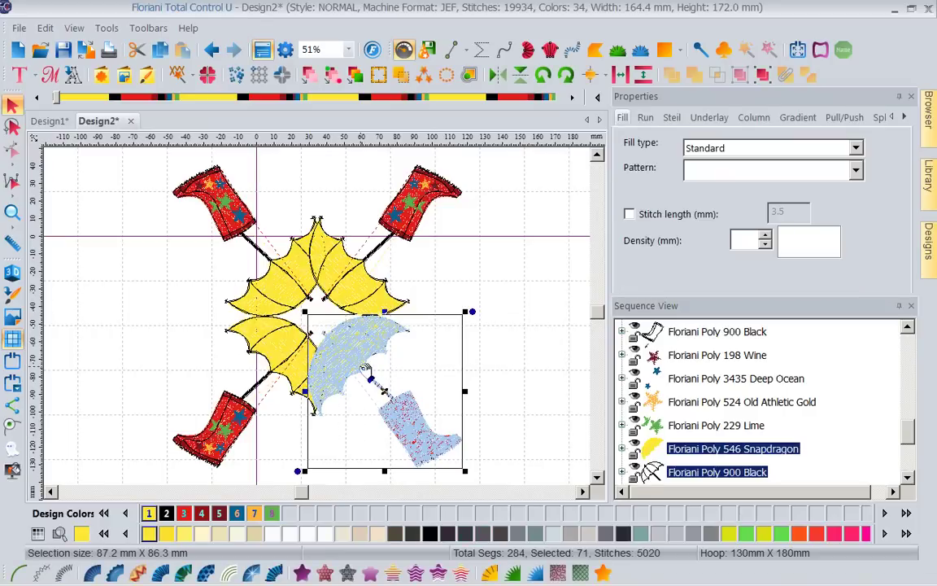
drag(365, 368, 431, 382)
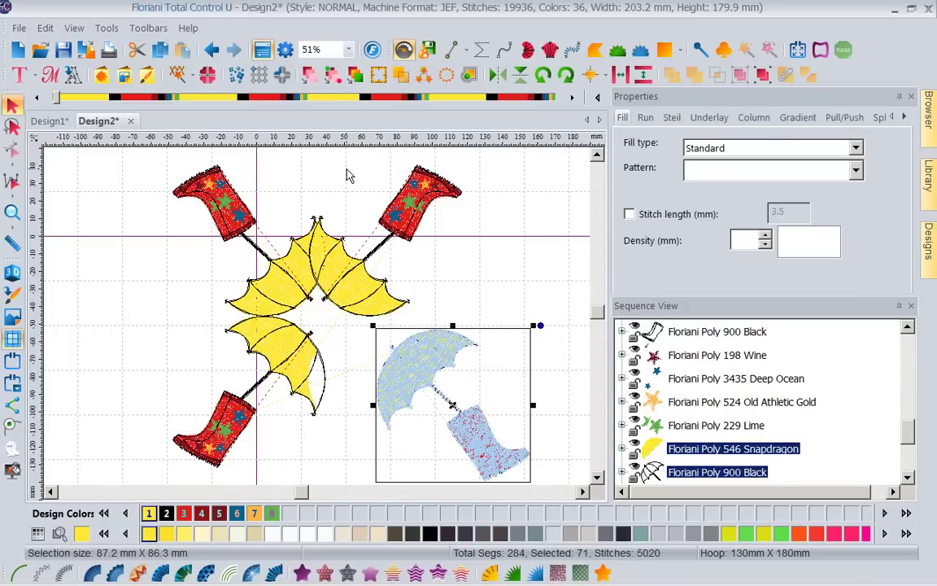
click(216, 51)
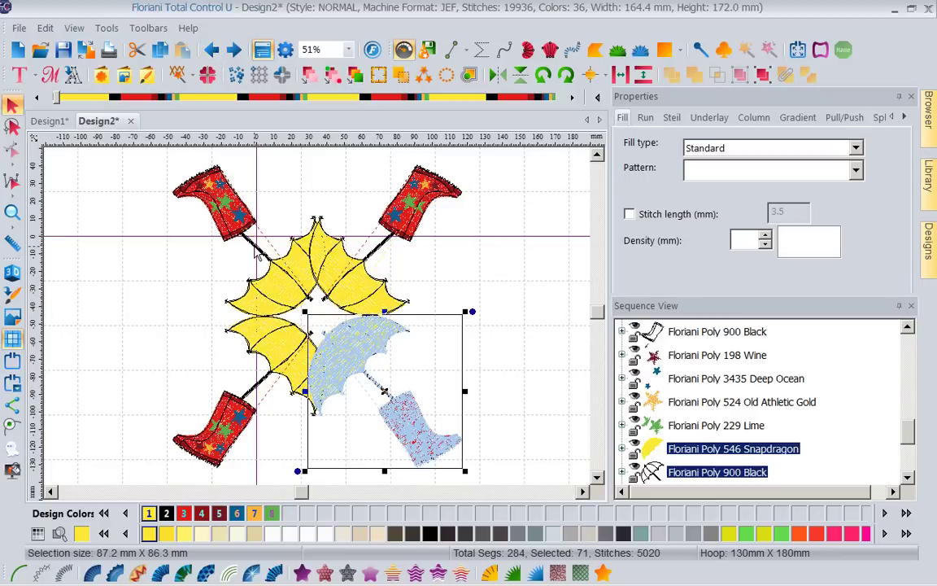
click(514, 237)
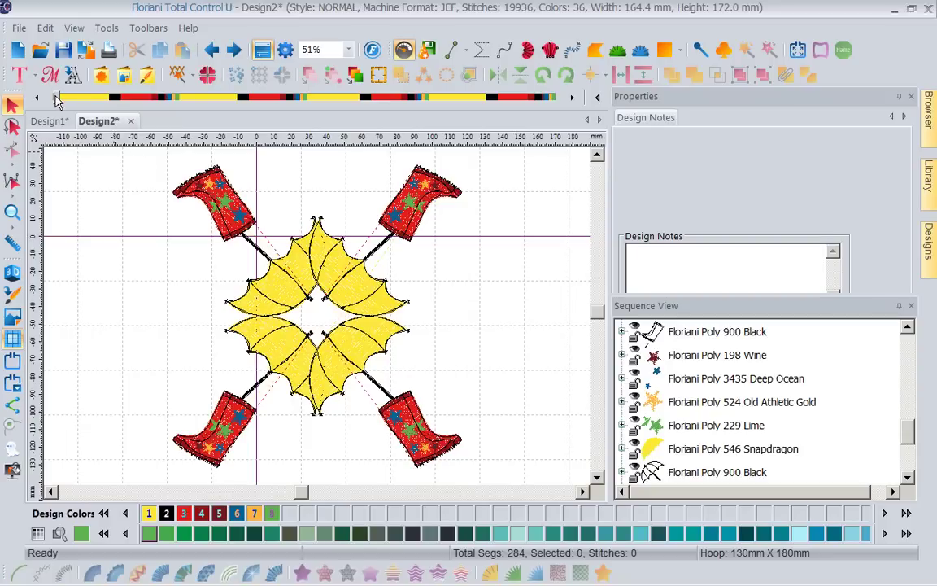
Replay the opening stitches and select the first 546 Snapdragon canopy in Sequence View.
mouse_move(57, 99)
mouse_down()
mouse_move(166, 105)
mouse_move(187, 119)
mouse_move(539, 131)
mouse_up()
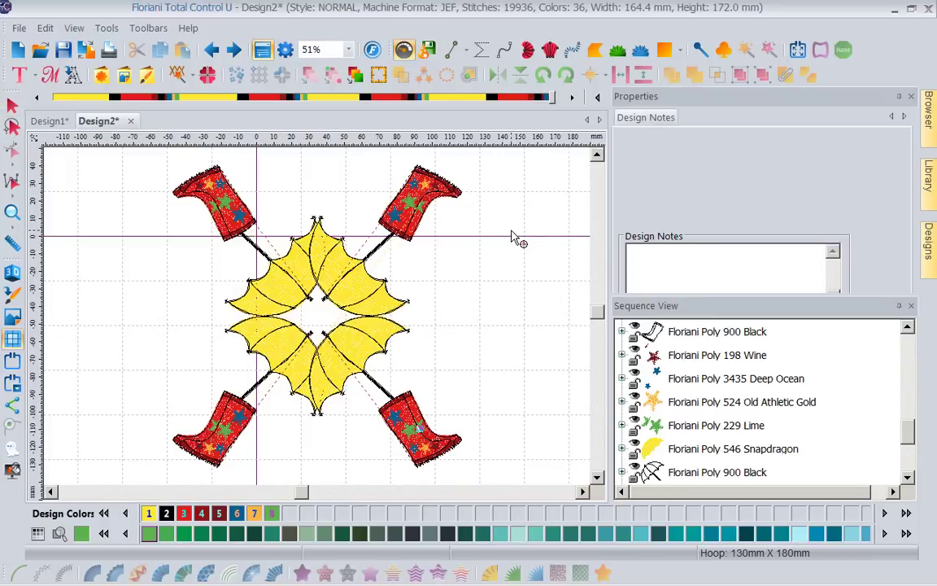
click(908, 326)
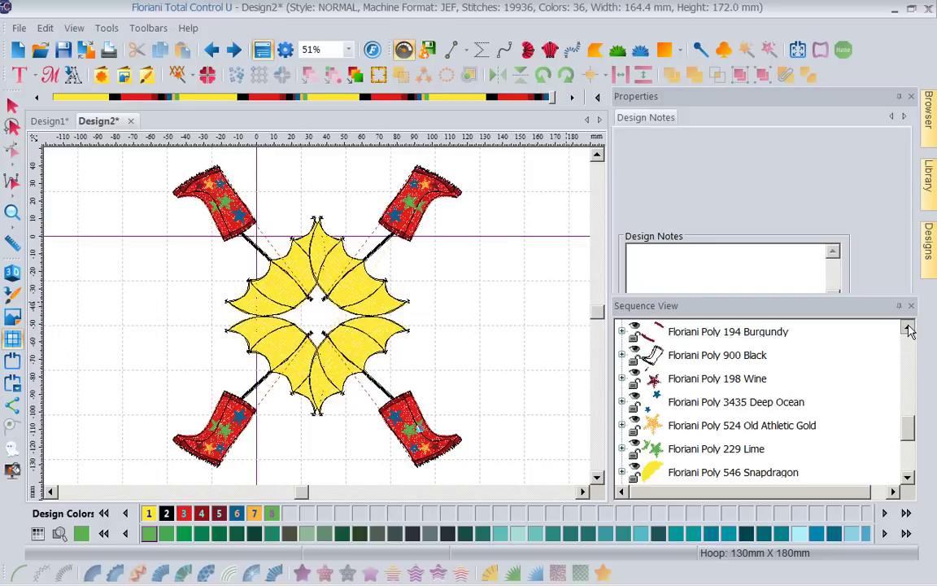
click(908, 326)
click(907, 326)
click(907, 326)
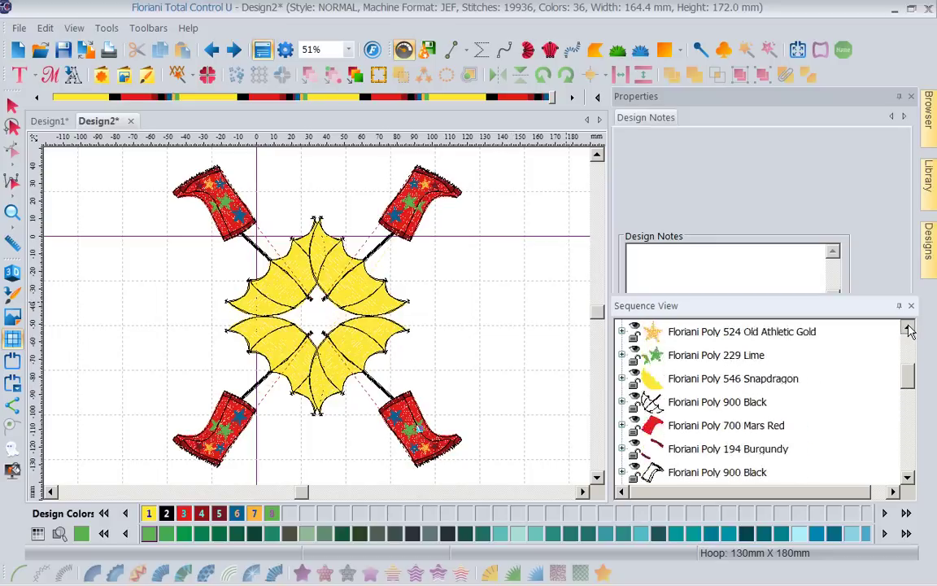
click(908, 326)
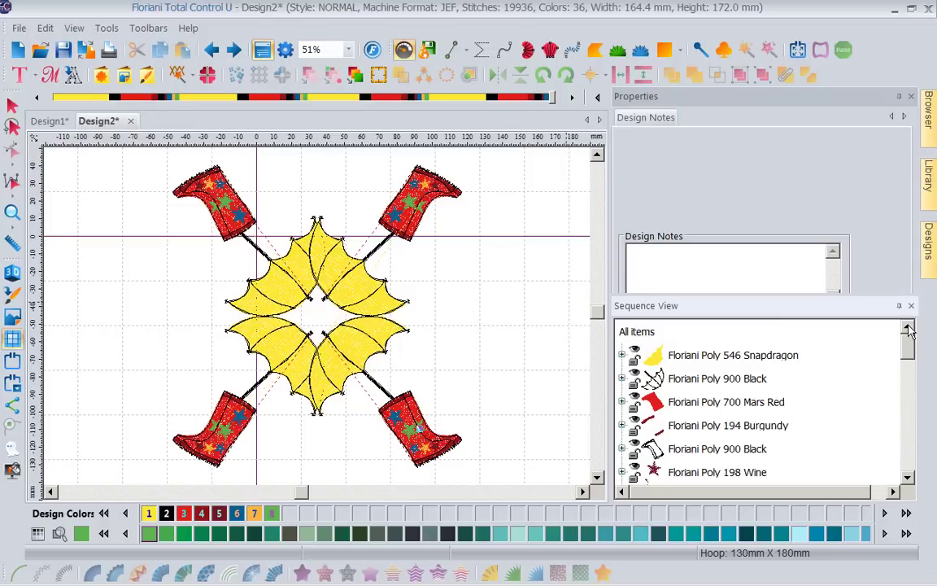
click(730, 358)
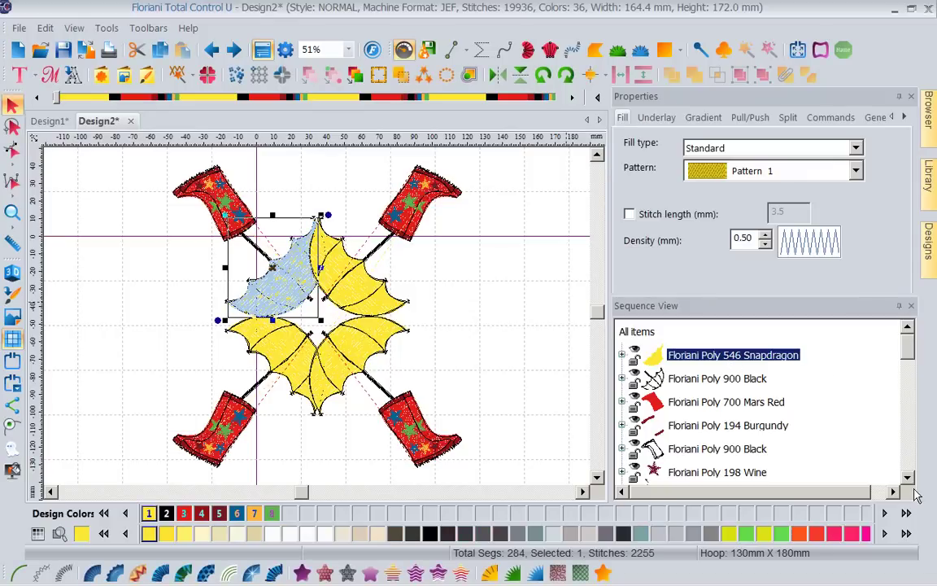
Add the other three yellow canopies and Color Sort them, reducing the design to 35 colours.
click(908, 478)
click(908, 478)
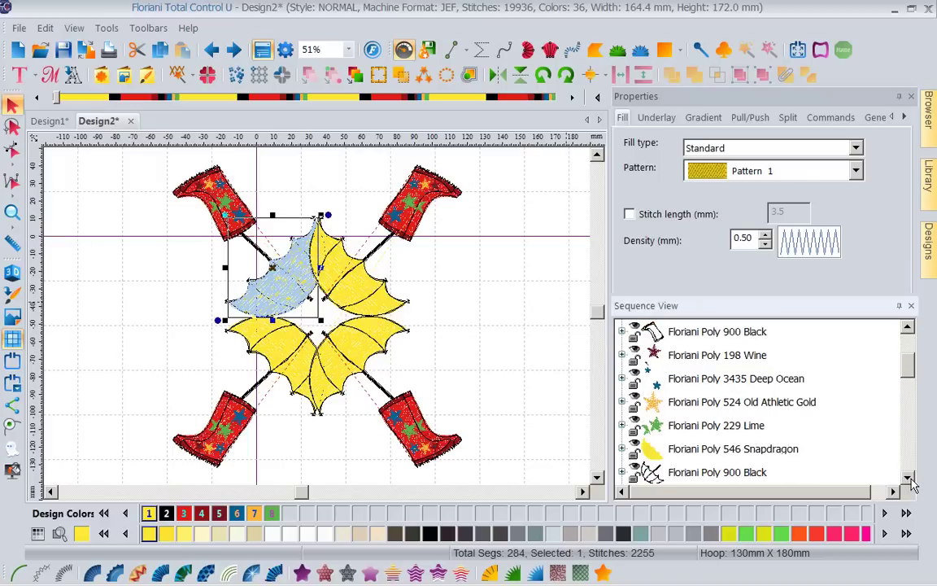
ctrl+click(721, 449)
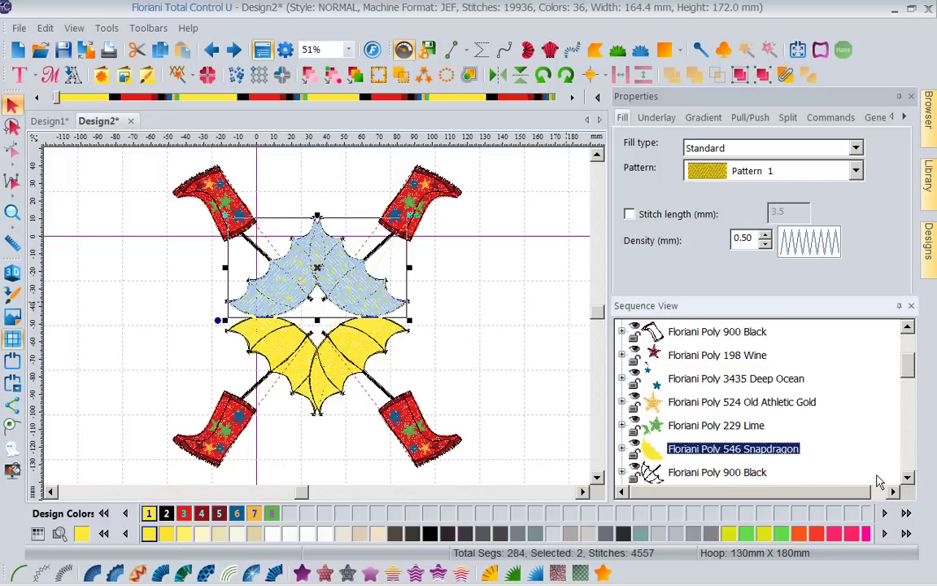
click(909, 478)
click(908, 478)
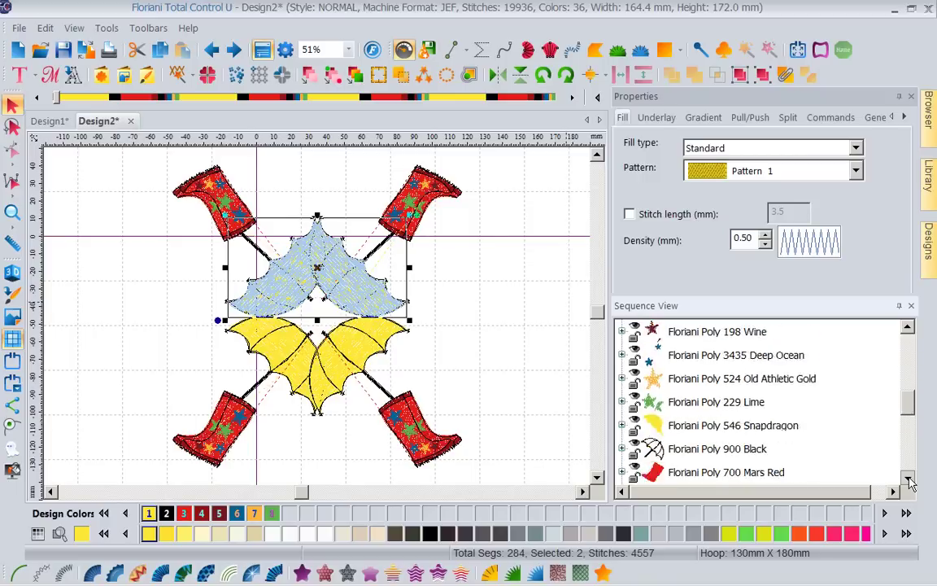
ctrl+click(784, 409)
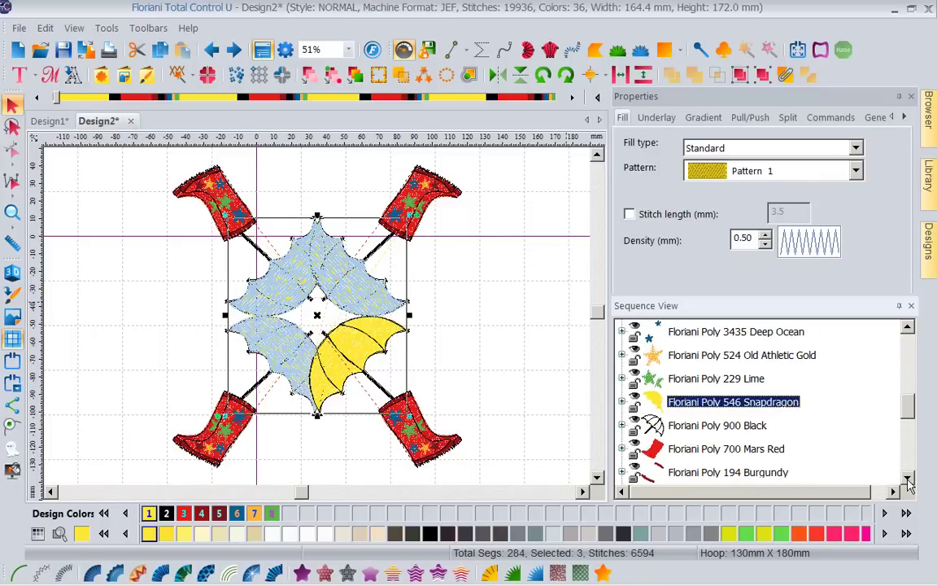
click(908, 478)
click(908, 479)
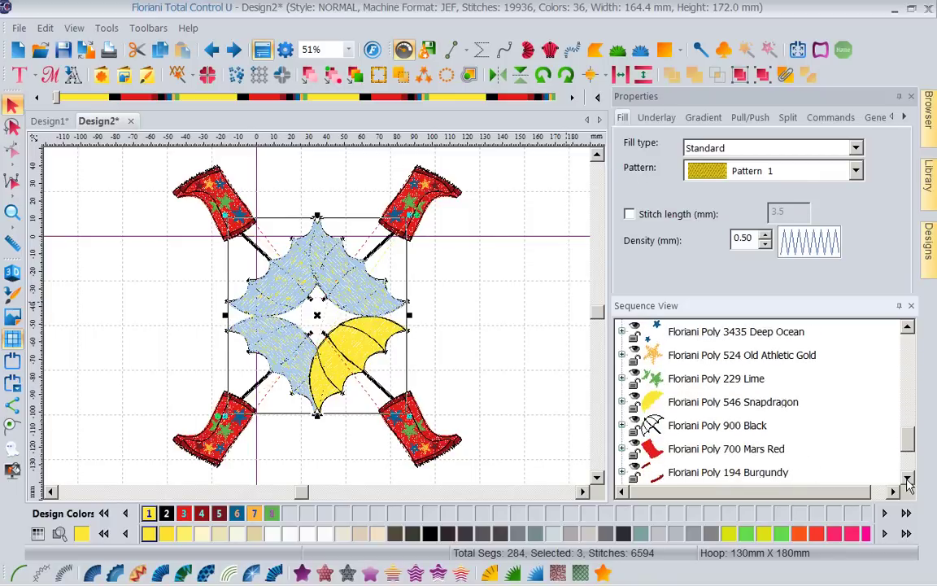
ctrl+click(787, 407)
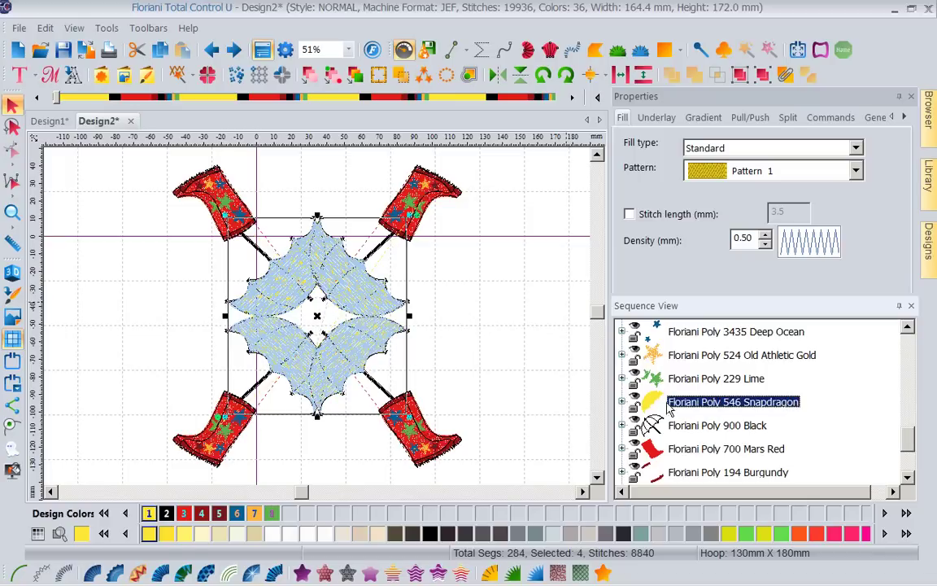
click(355, 77)
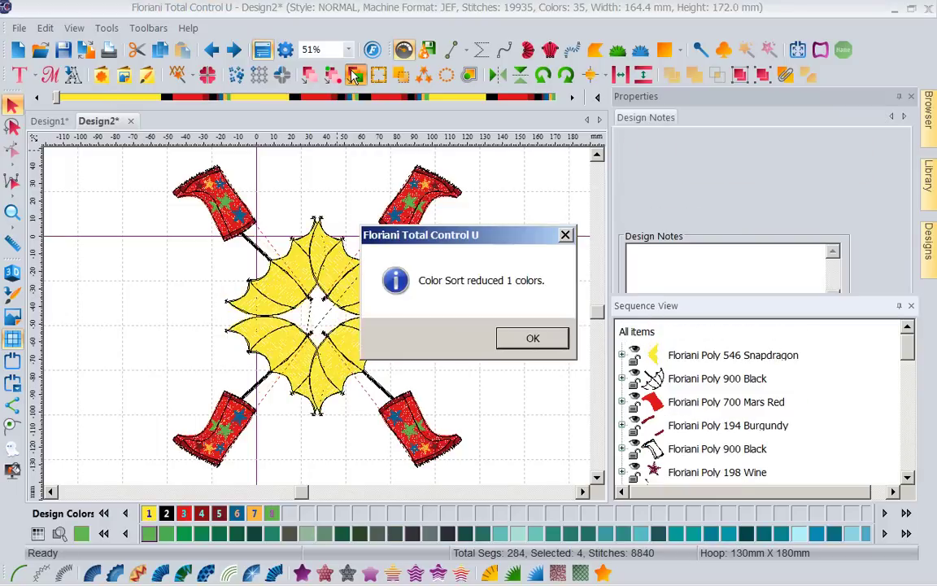
click(540, 341)
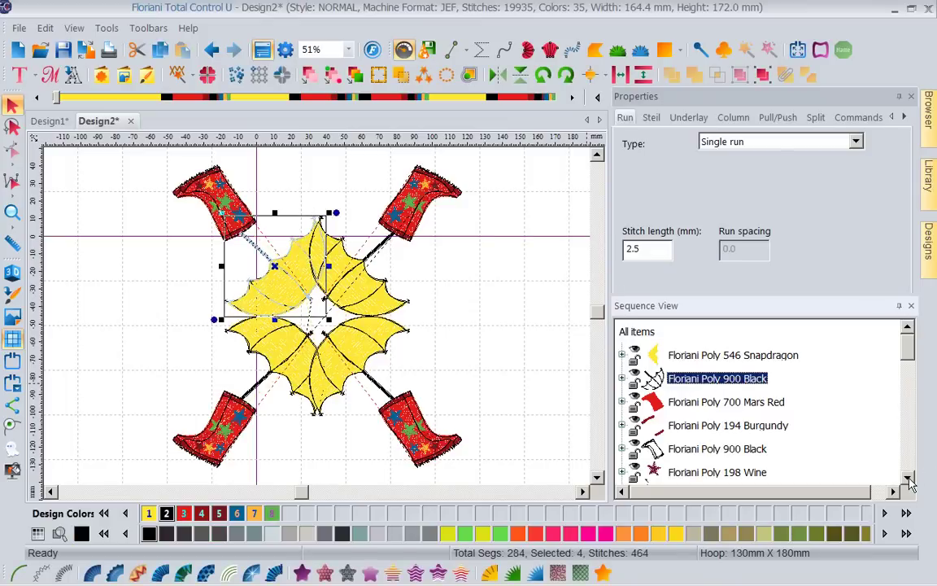
Select three umbrellas' black outlines and Color Sort them, bringing the design to 34 colours.
scroll(909, 481, down, 5)
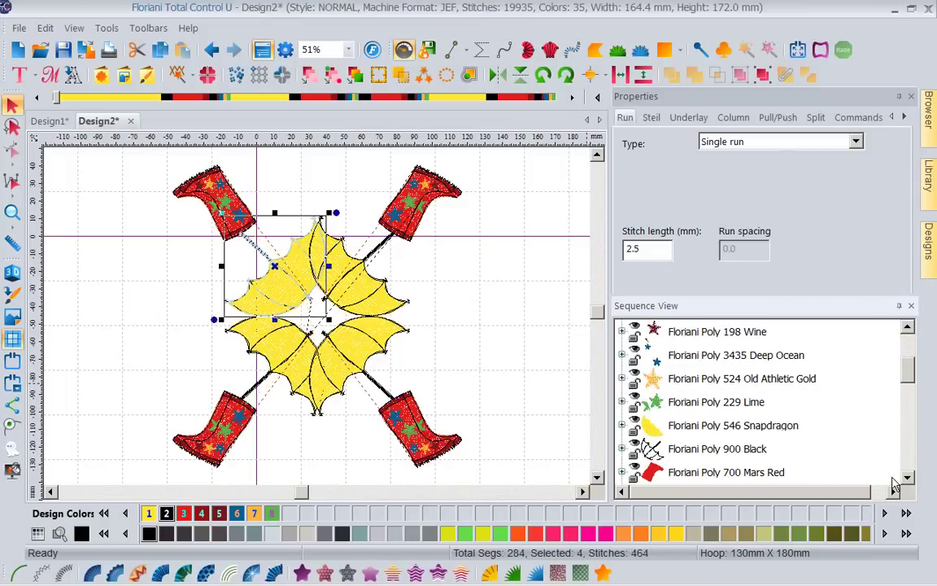
click(763, 448)
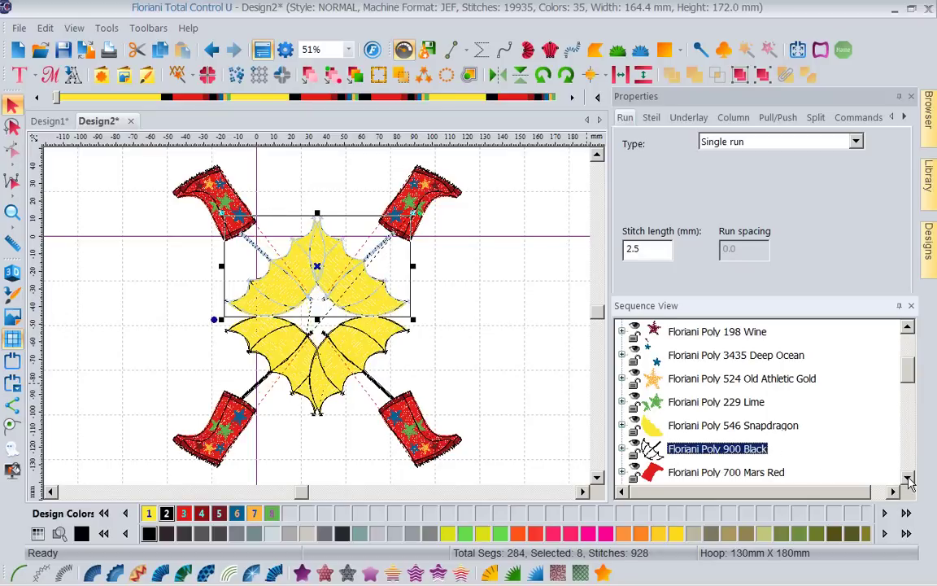
click(910, 479)
scroll(716, 448, down, 3)
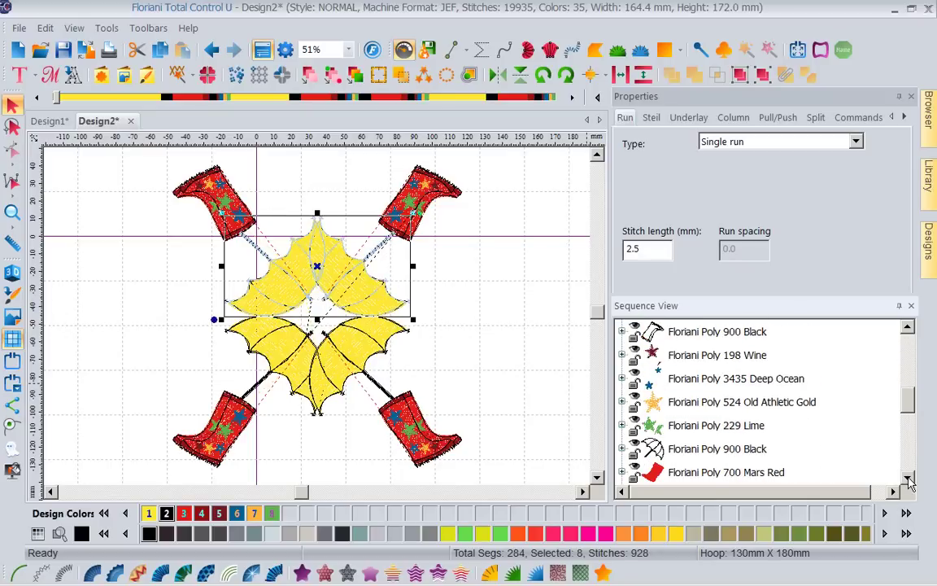
ctrl+click(709, 448)
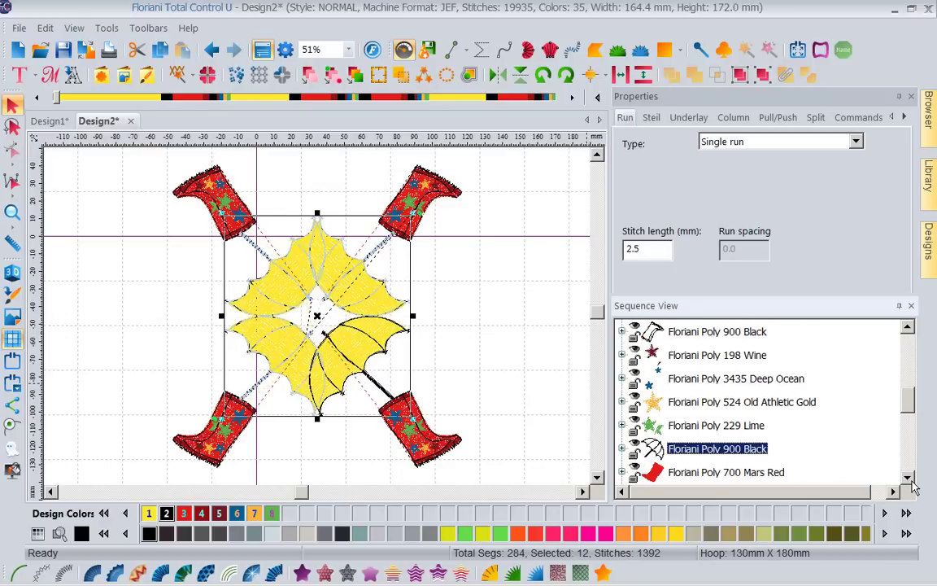
scroll(913, 486, down, 3)
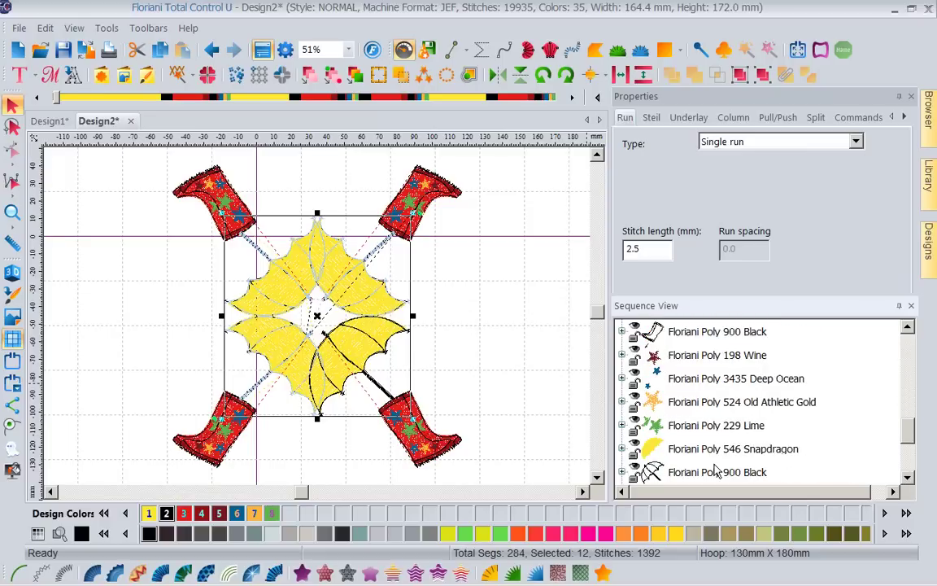
ctrl+click(715, 472)
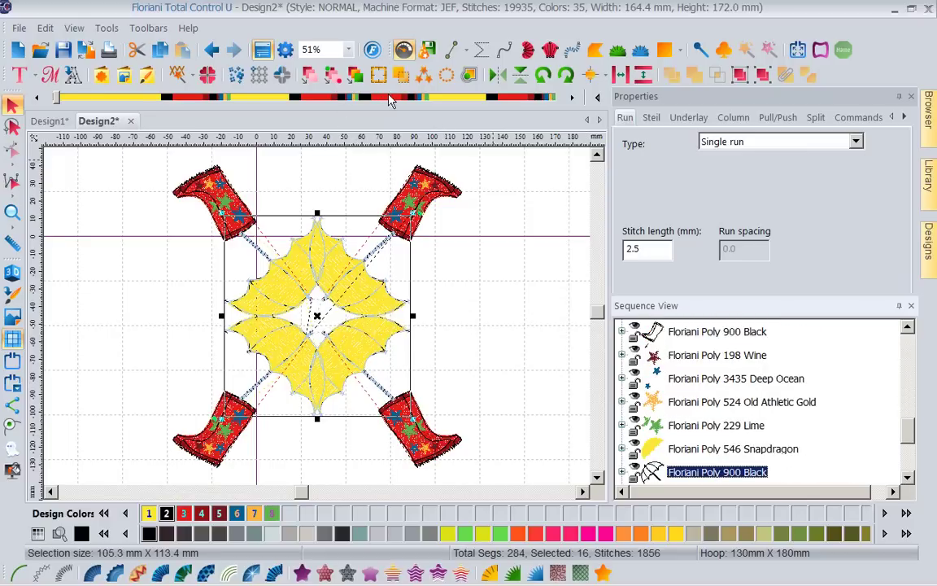
click(355, 75)
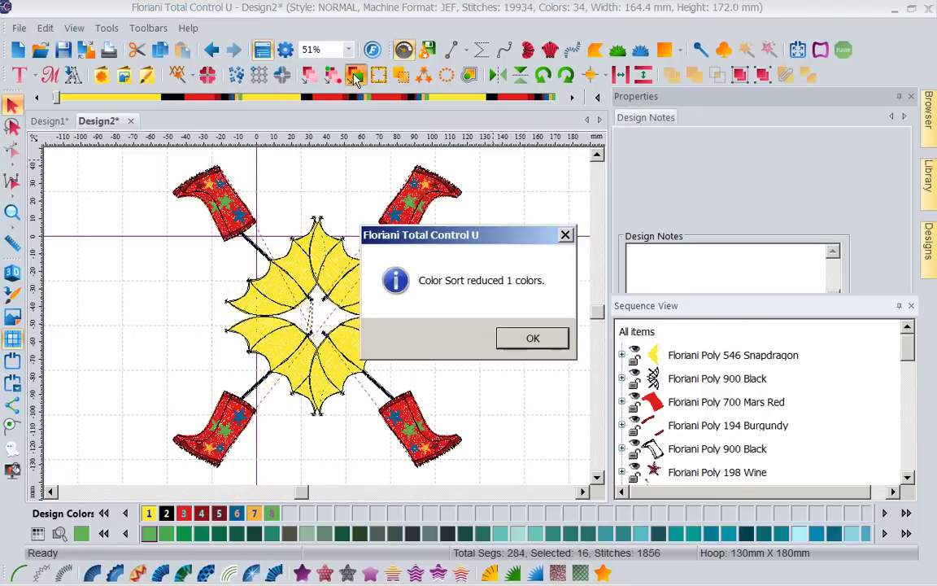
click(539, 337)
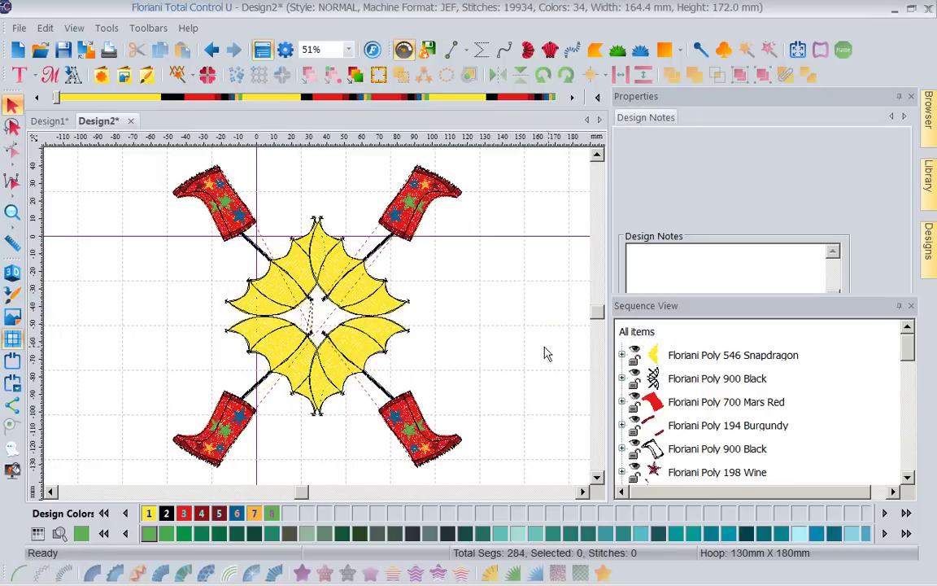
Select the Snapdragon umbrella pieces in Sequence View.
scroll(829, 391, down, 1)
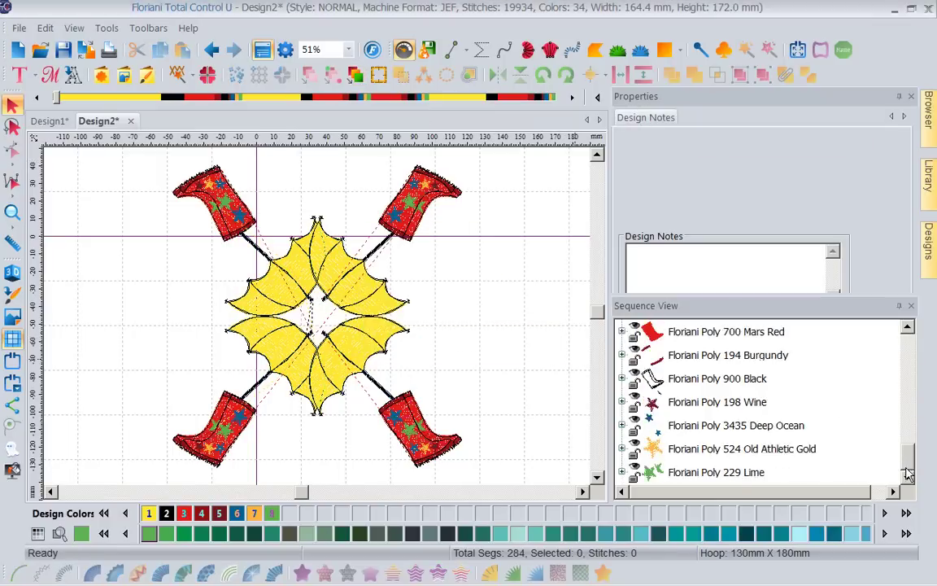
click(907, 478)
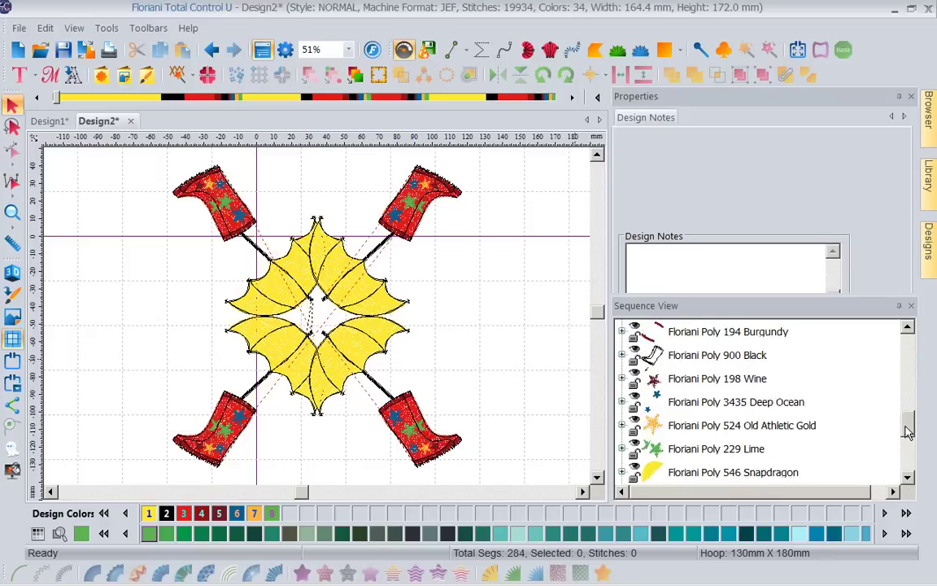
scroll(886, 439, down, 1)
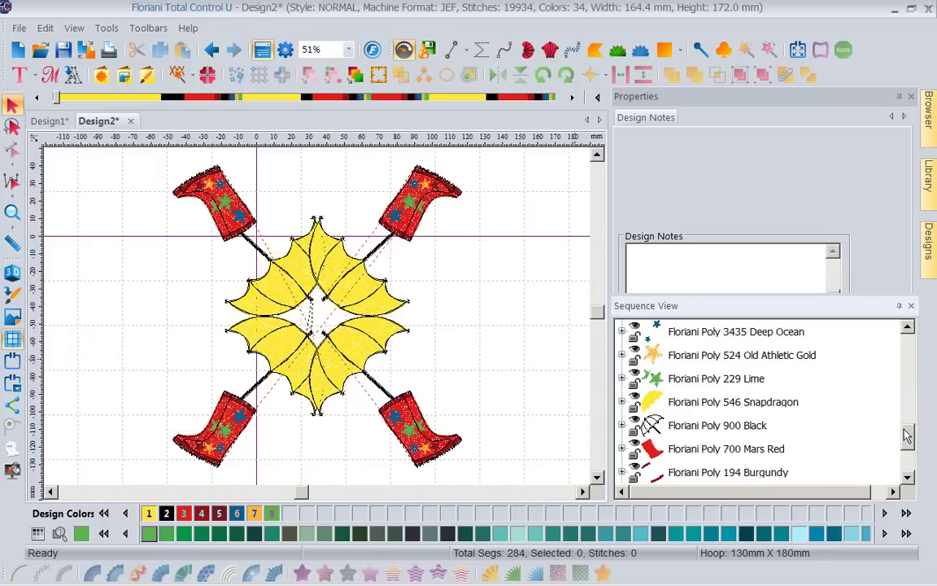
click(909, 351)
scroll(908, 351, up, 1)
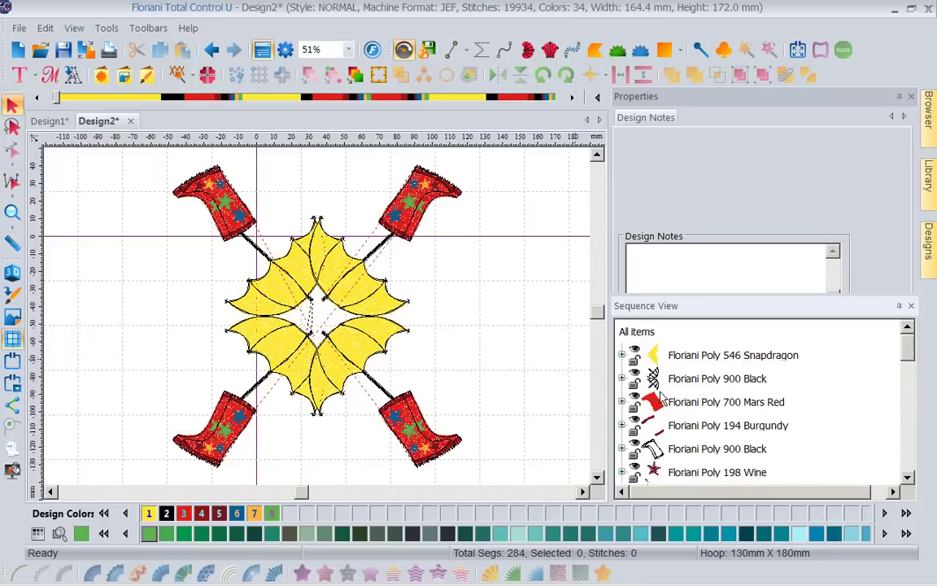
click(740, 355)
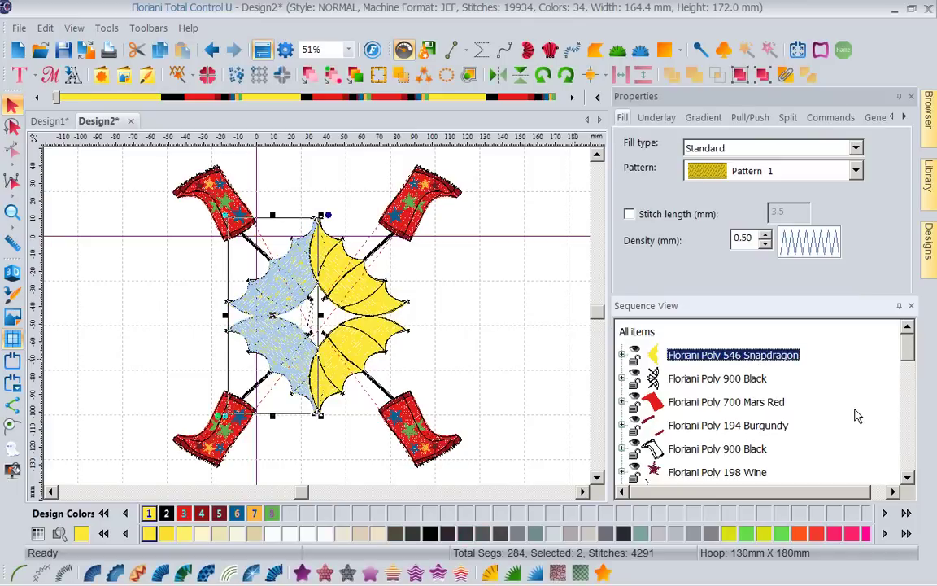
click(908, 478)
click(909, 479)
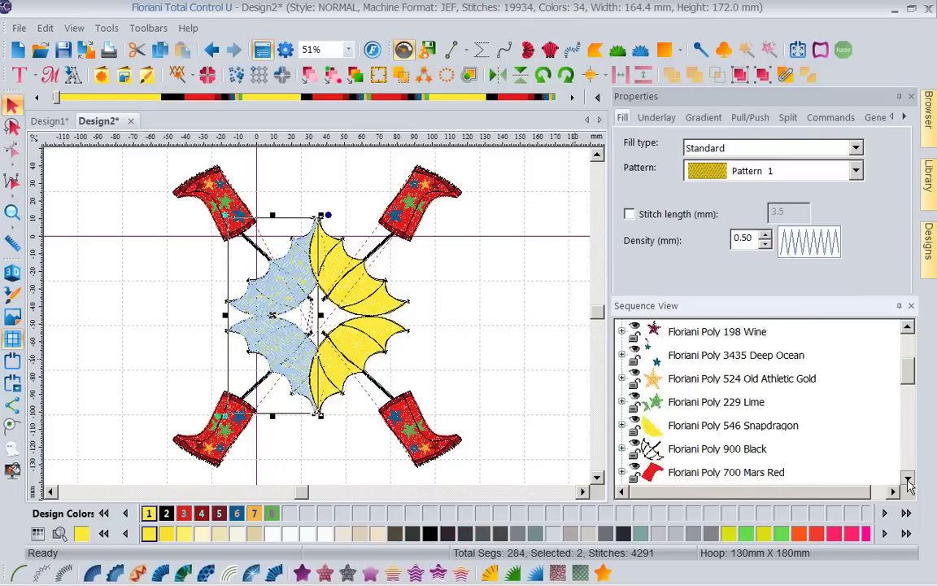
click(909, 478)
click(909, 480)
click(908, 480)
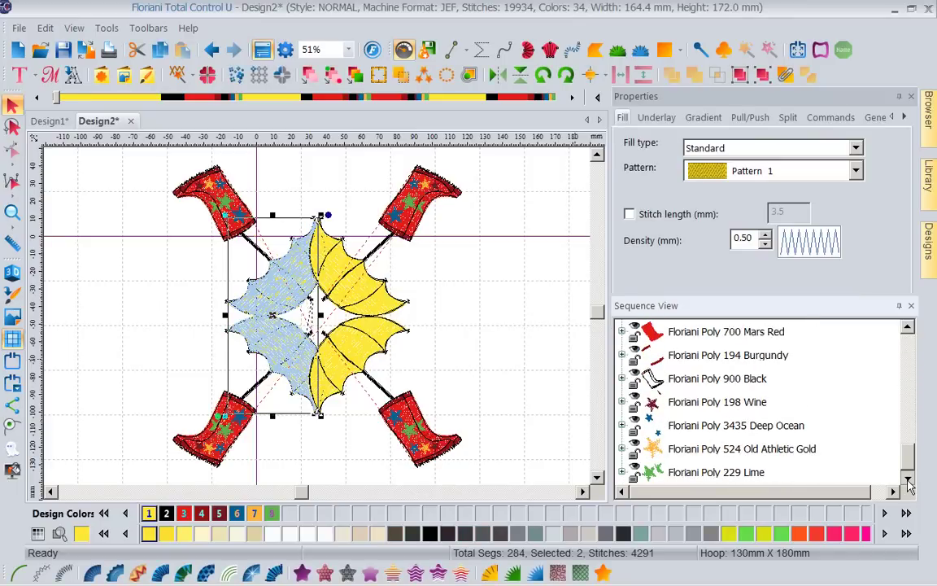
Add the remaining two Snapdragon umbrellas and Color Sort, leaving 33 colours and 19,933 stitches.
click(908, 330)
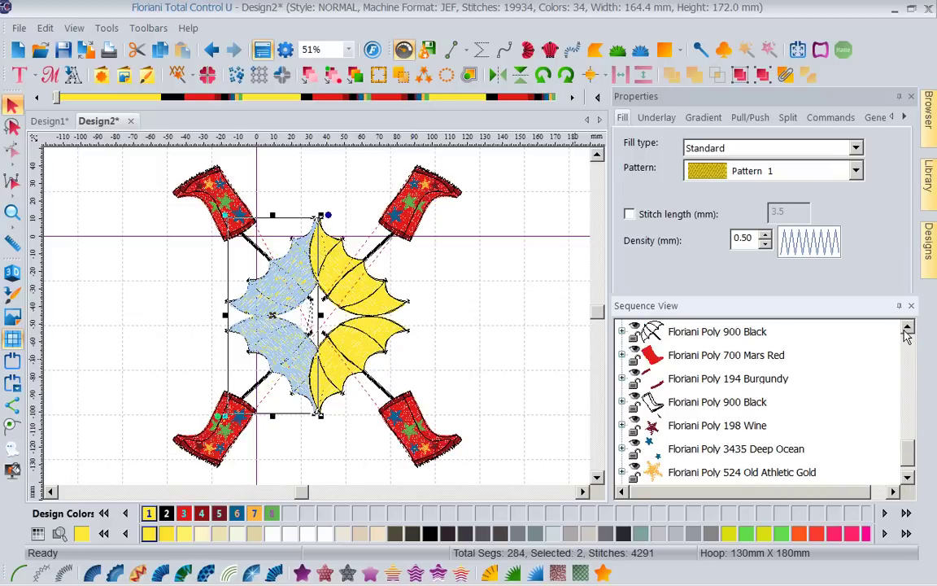
click(907, 331)
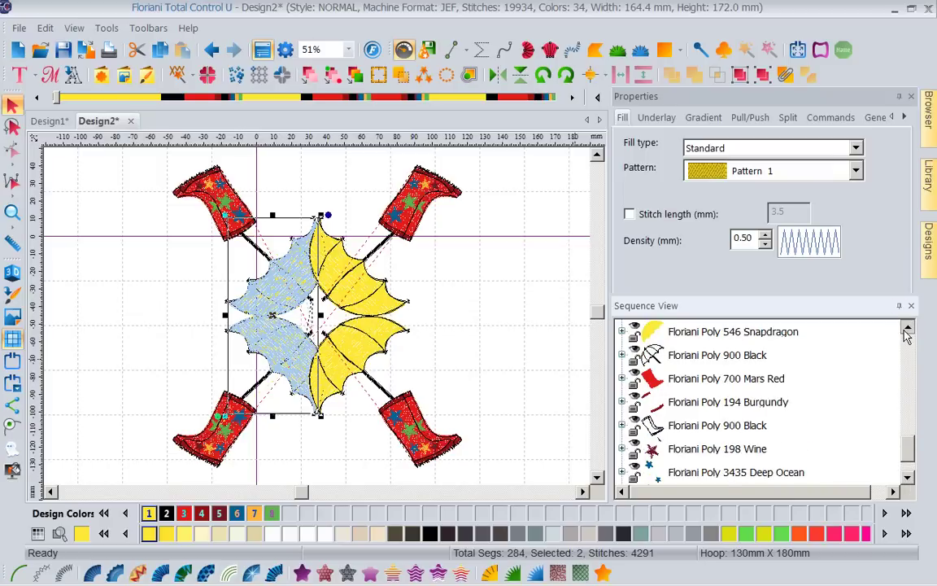
ctrl+click(682, 332)
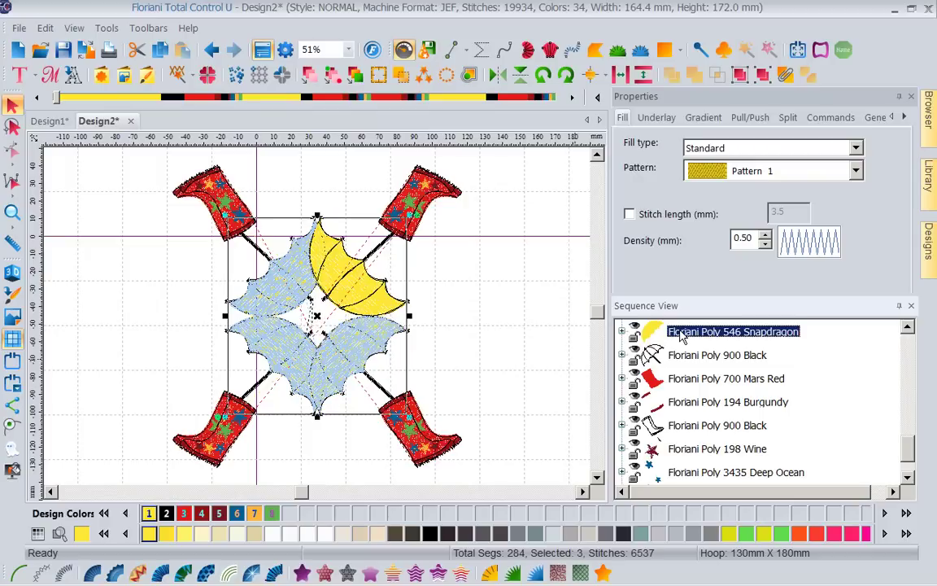
click(908, 330)
click(908, 330)
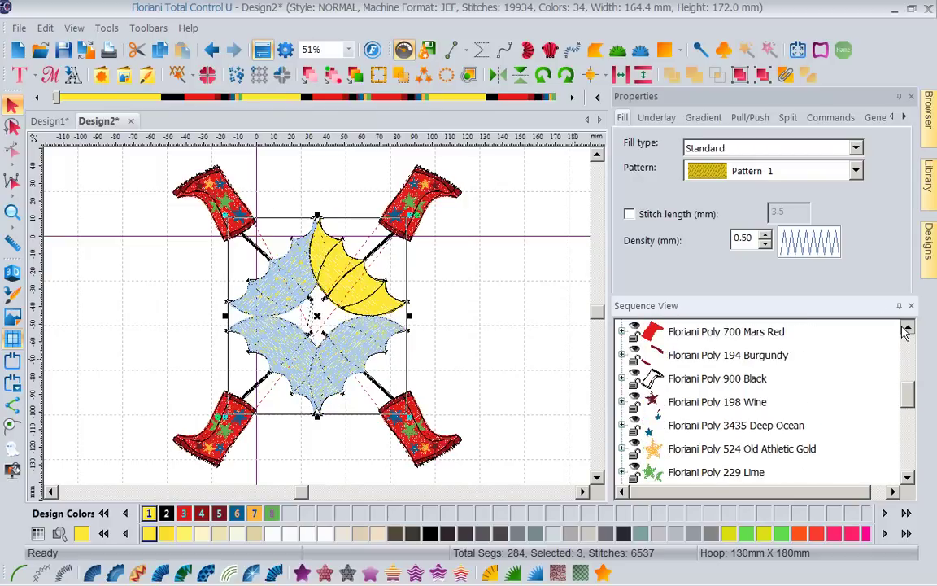
click(908, 330)
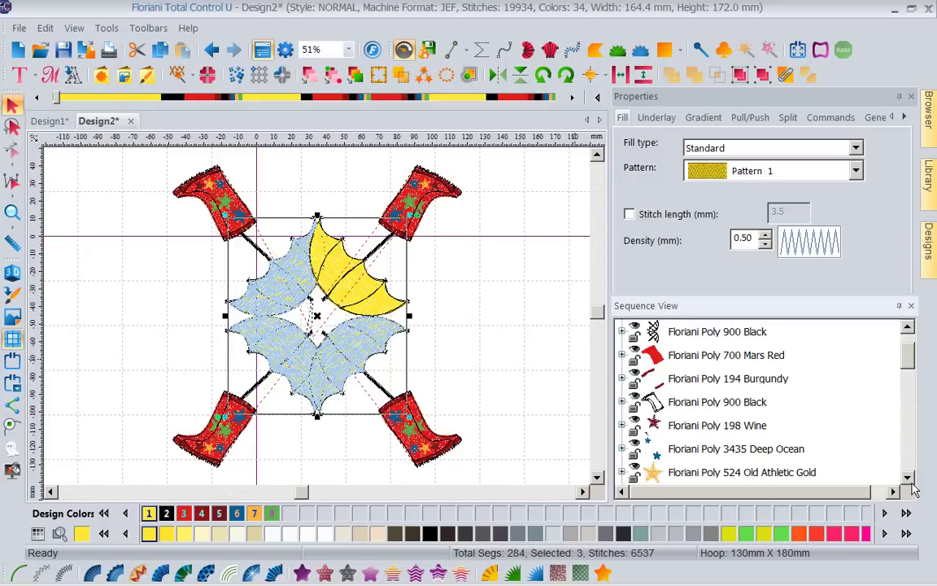
click(907, 478)
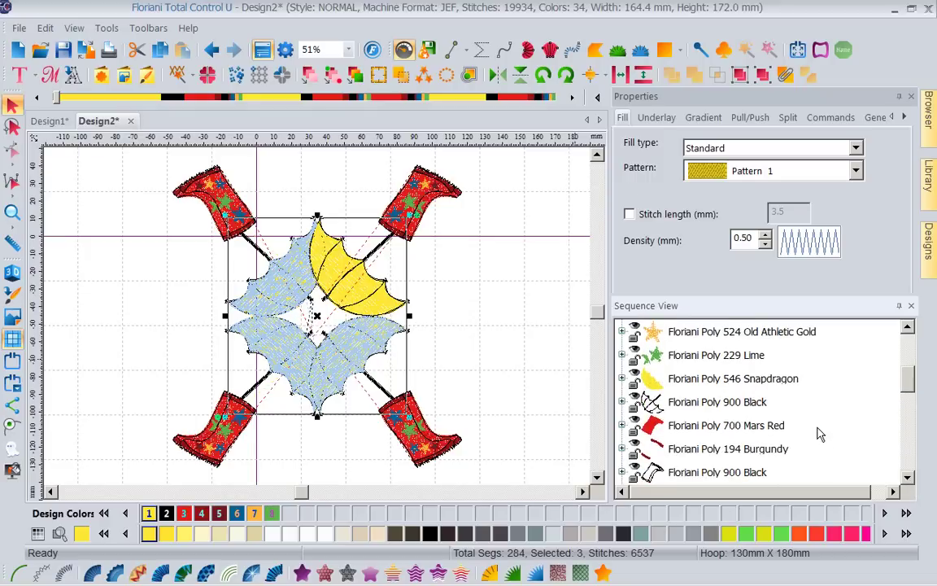
click(778, 379)
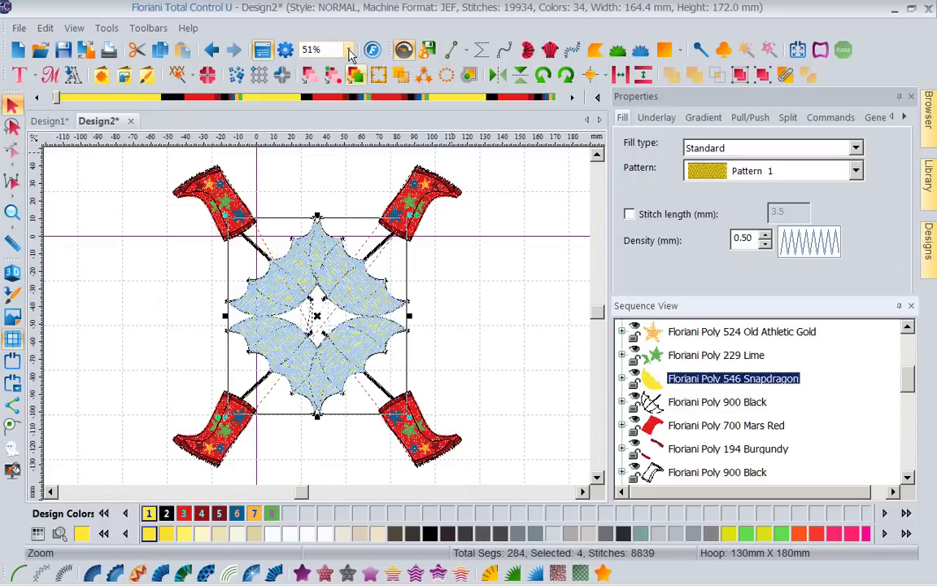
click(355, 75)
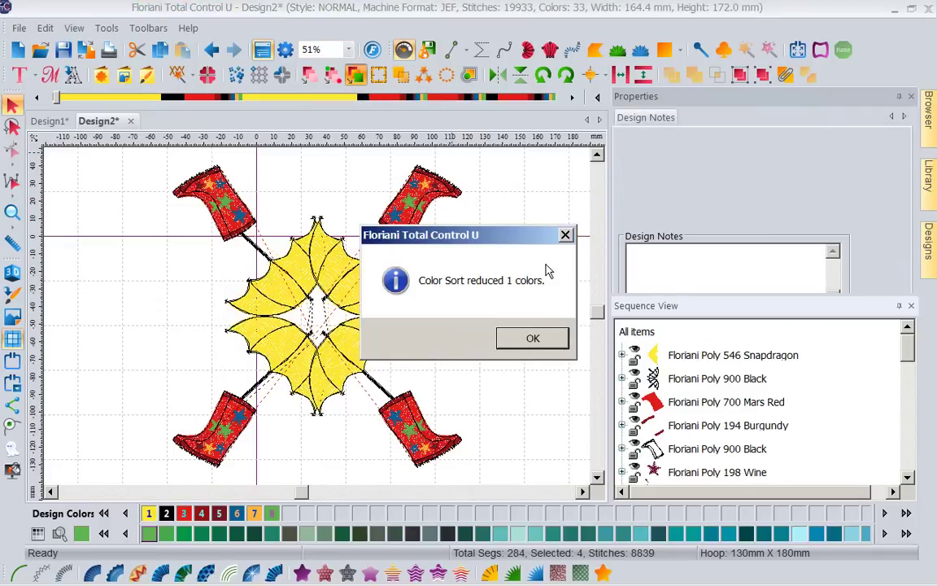
click(542, 338)
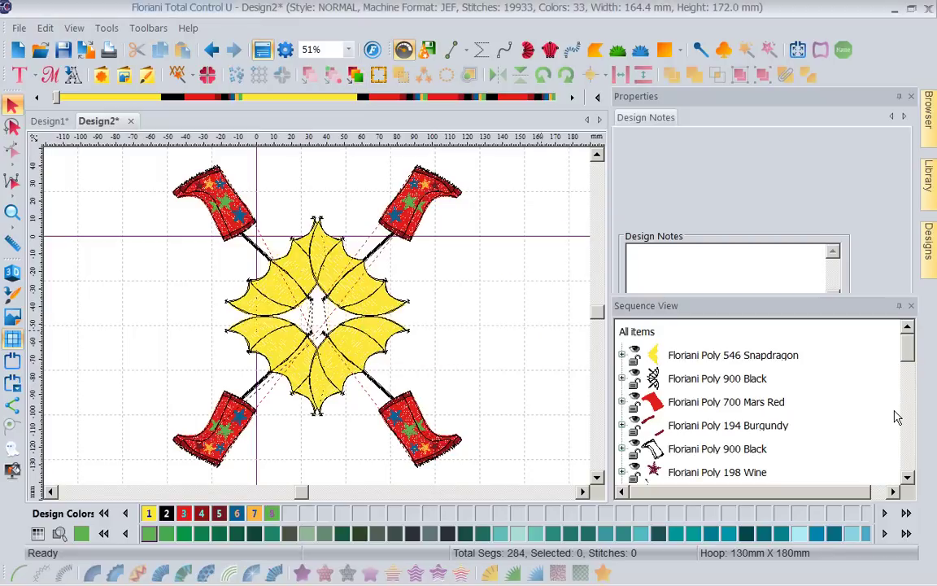
Move the second Snapdragon umbrella entry up directly under the first in Sequence View.
click(908, 479)
click(907, 479)
click(907, 479)
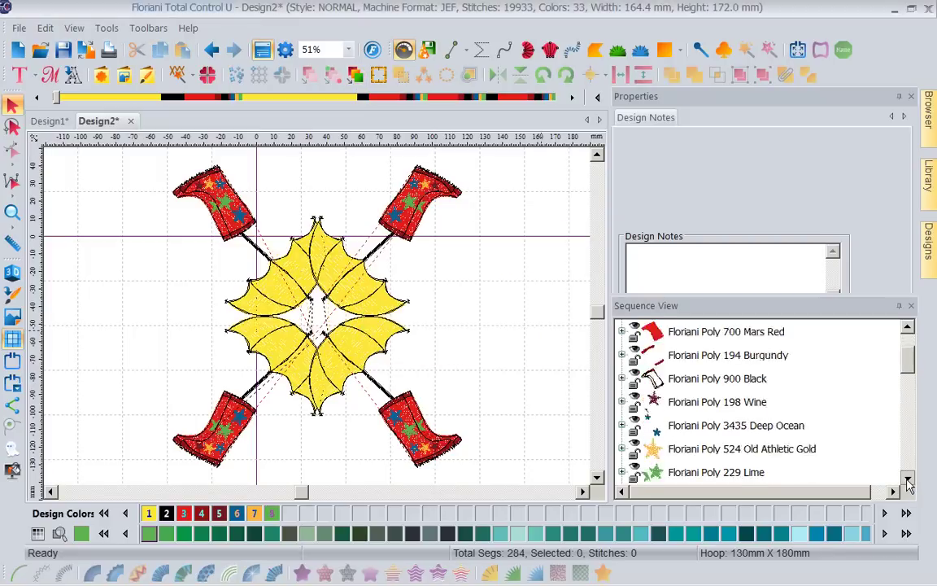
scroll(908, 479, down, 1)
click(679, 400)
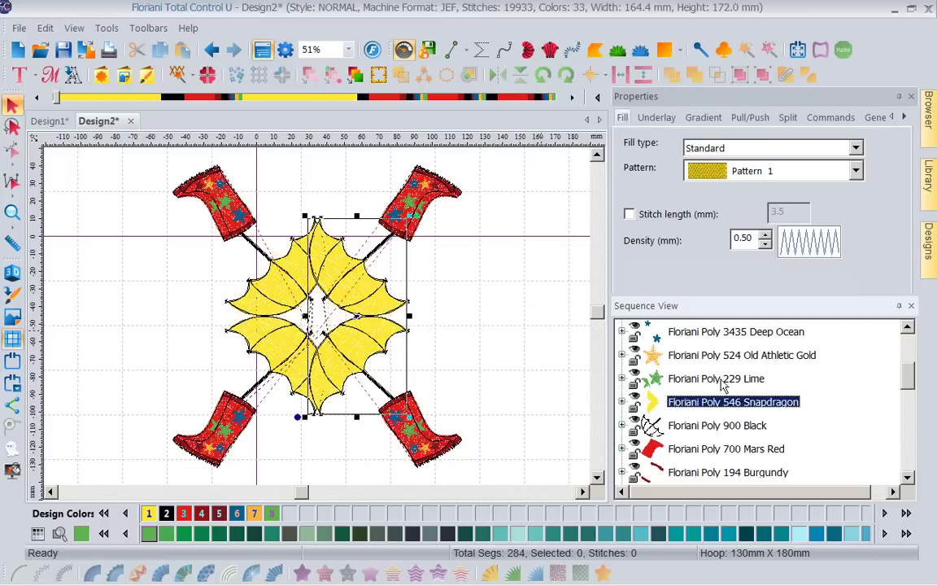
drag(721, 400, 647, 357)
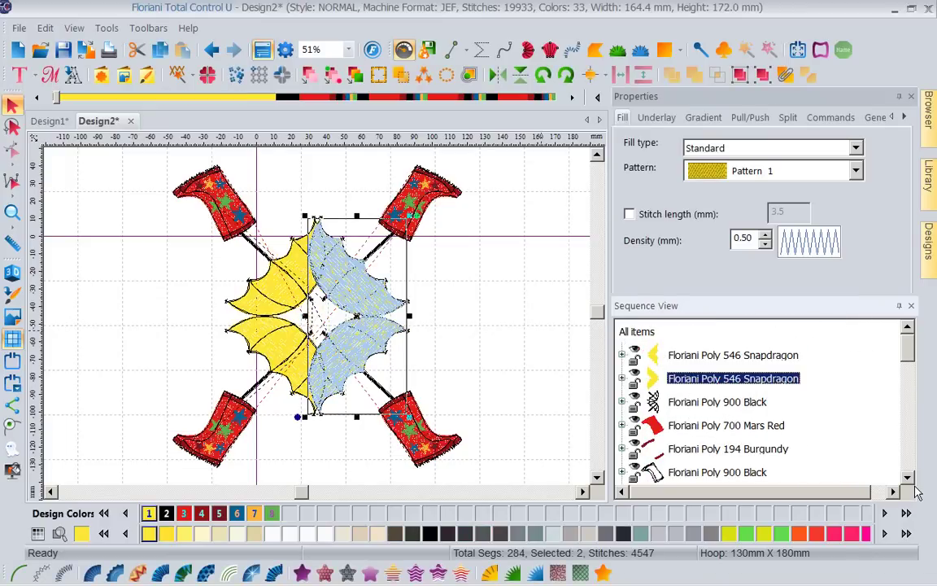
Move that umbrella's 900 Black outline entry up next to the other black outline.
scroll(904, 482, down, 4)
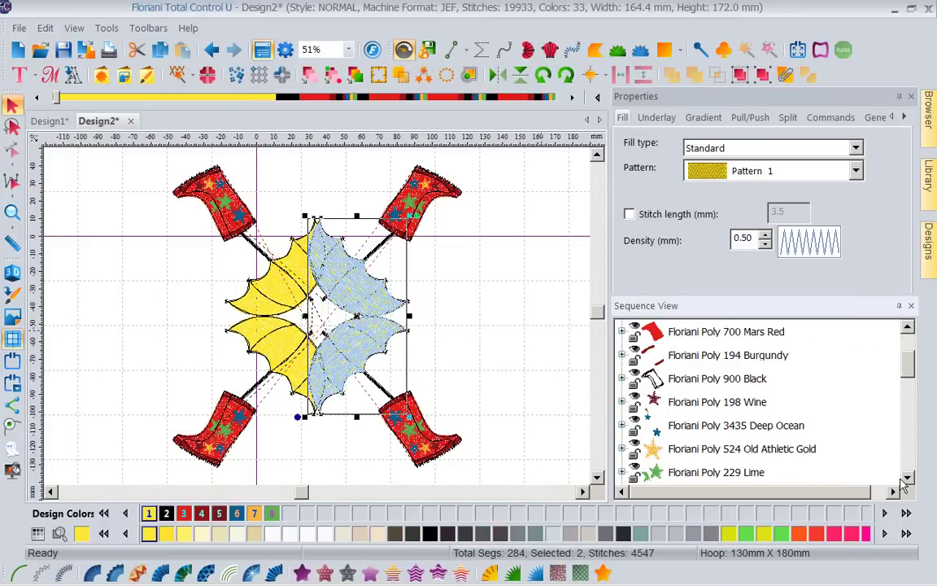
scroll(816, 431, down, 2)
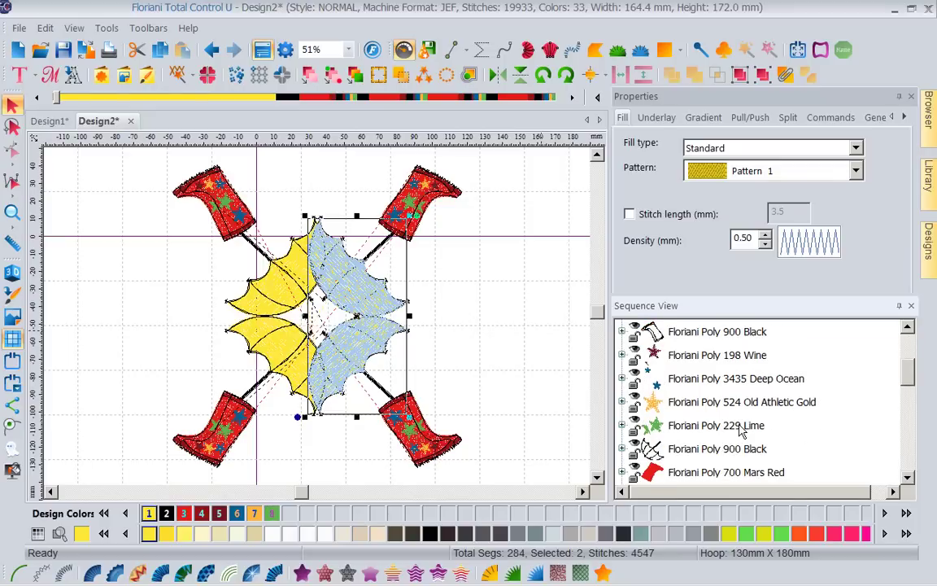
click(695, 453)
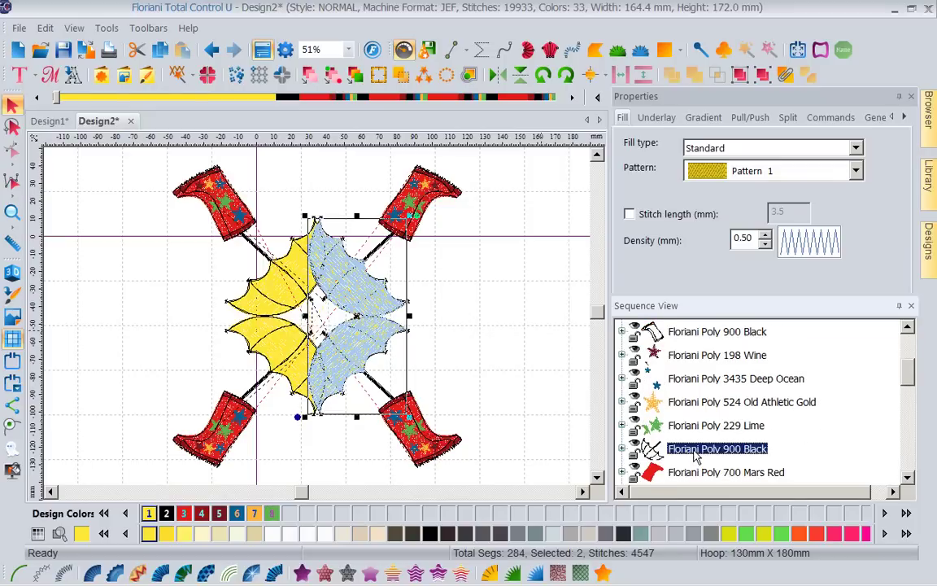
drag(695, 454, 676, 335)
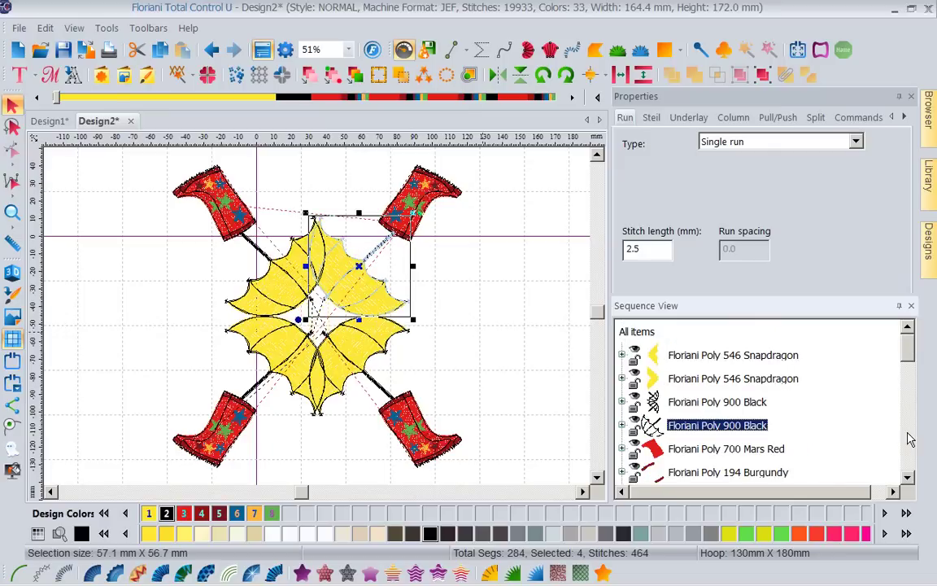
click(908, 479)
click(907, 478)
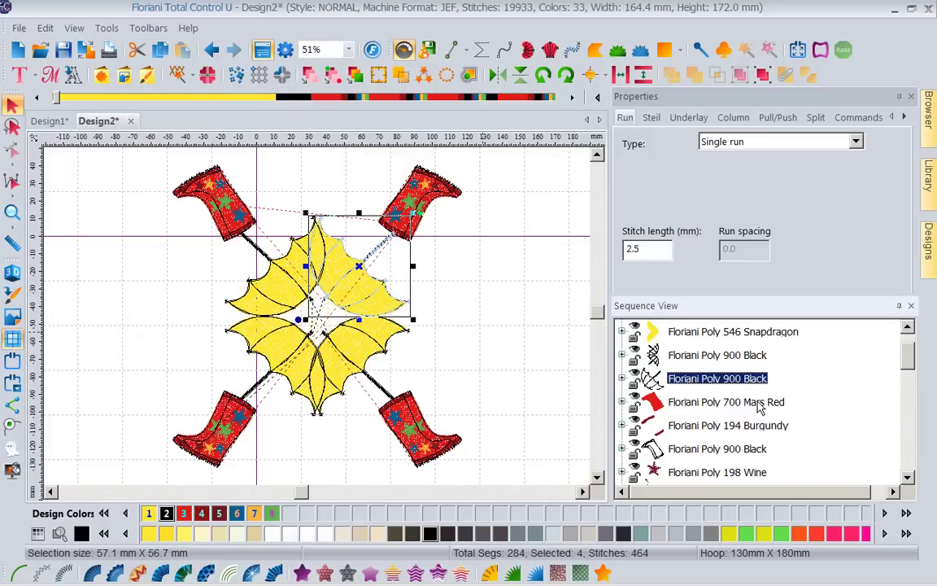
key(Down)
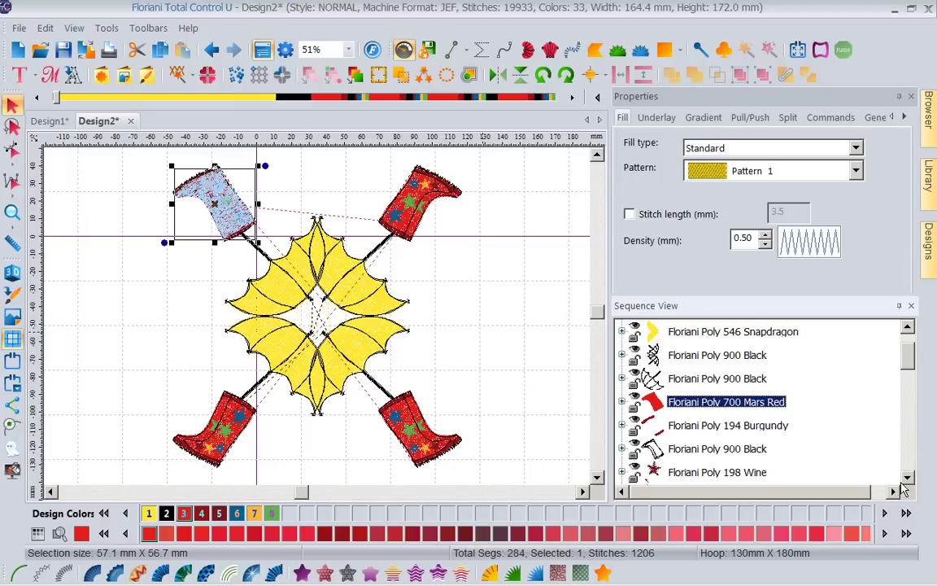
Select the top-left and top-right boots' 700 Mars Red blocks in Sequence View.
click(905, 479)
click(904, 480)
click(904, 480)
click(905, 480)
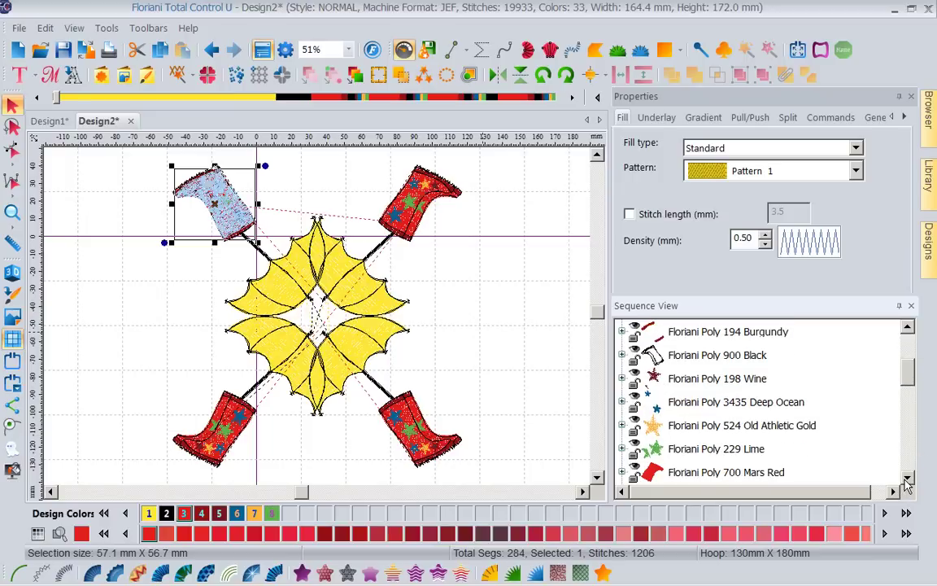
click(727, 473)
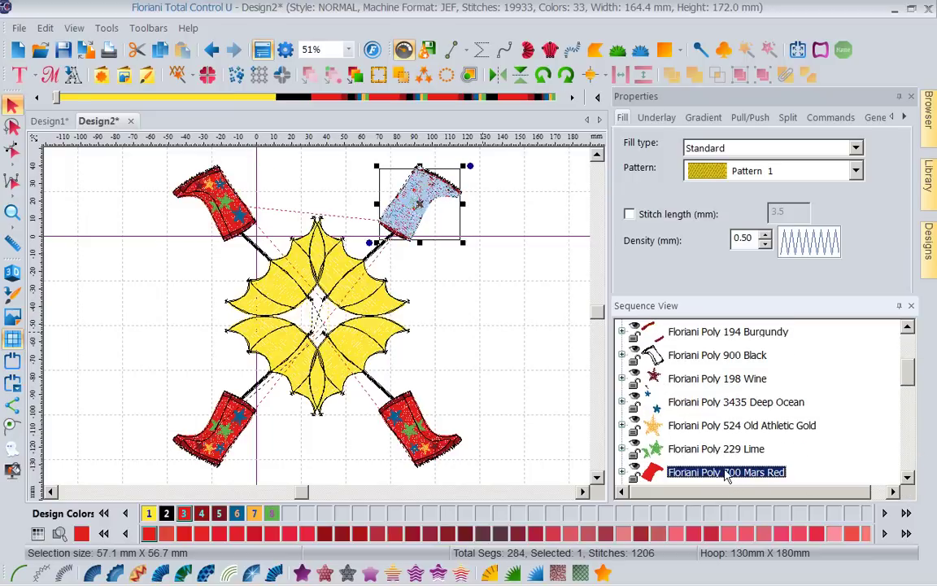
ctrl+click(726, 474)
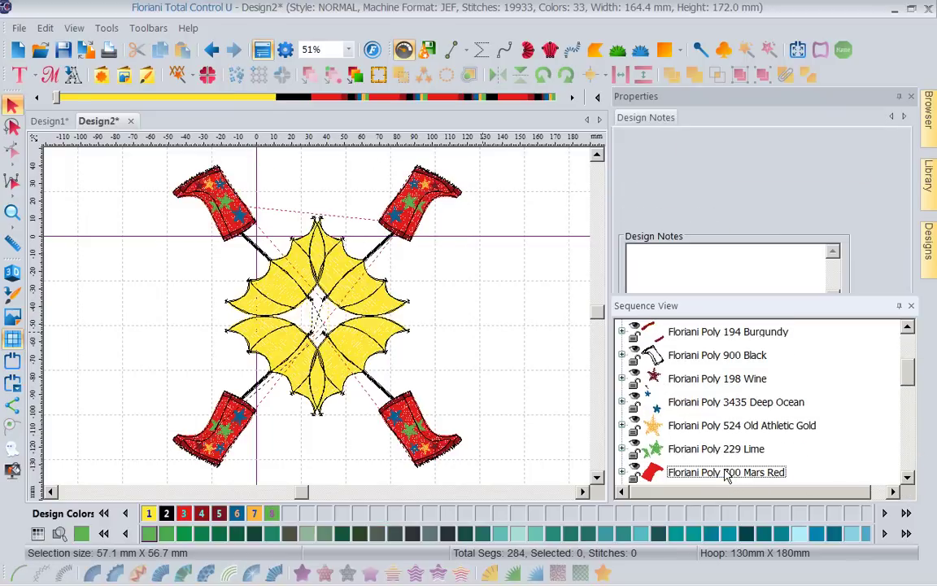
click(907, 326)
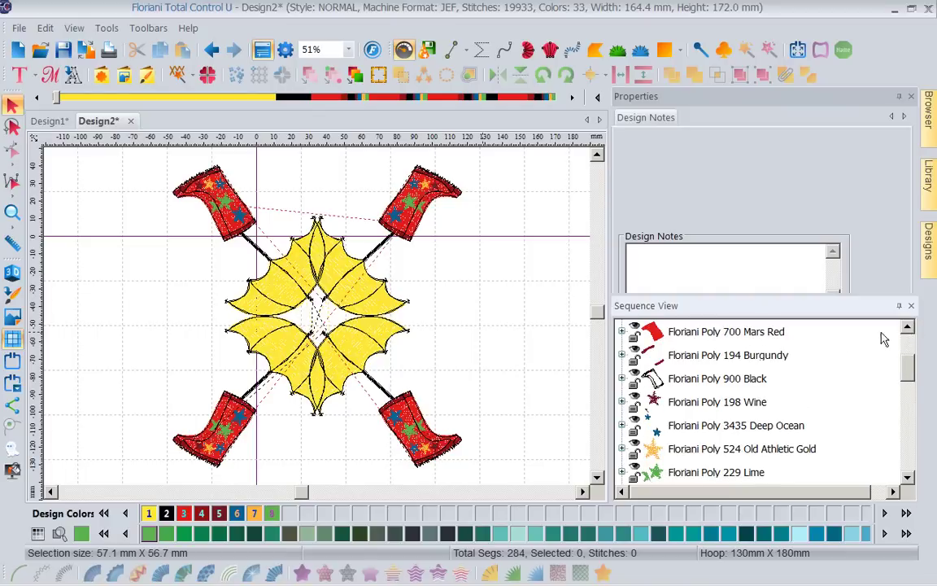
click(746, 336)
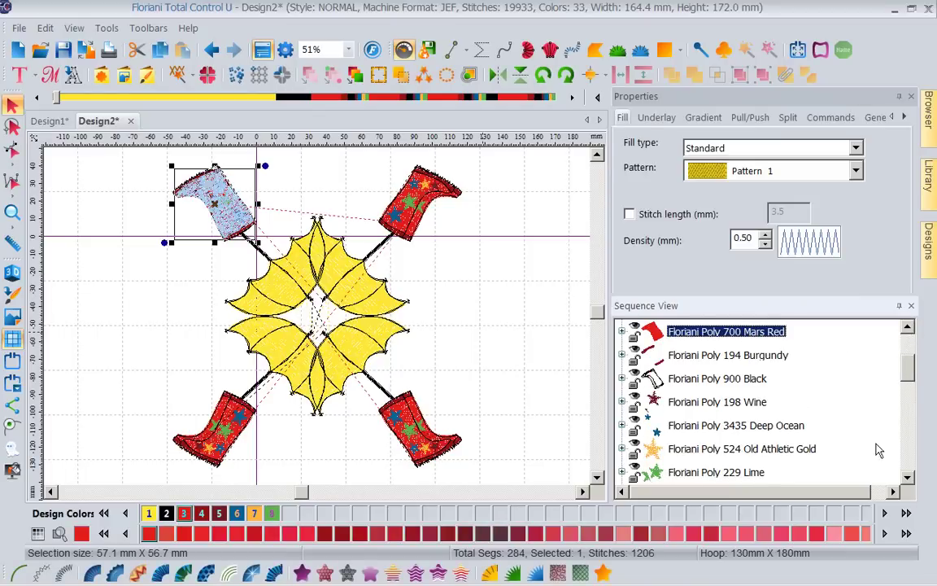
click(907, 481)
click(907, 481)
click(907, 480)
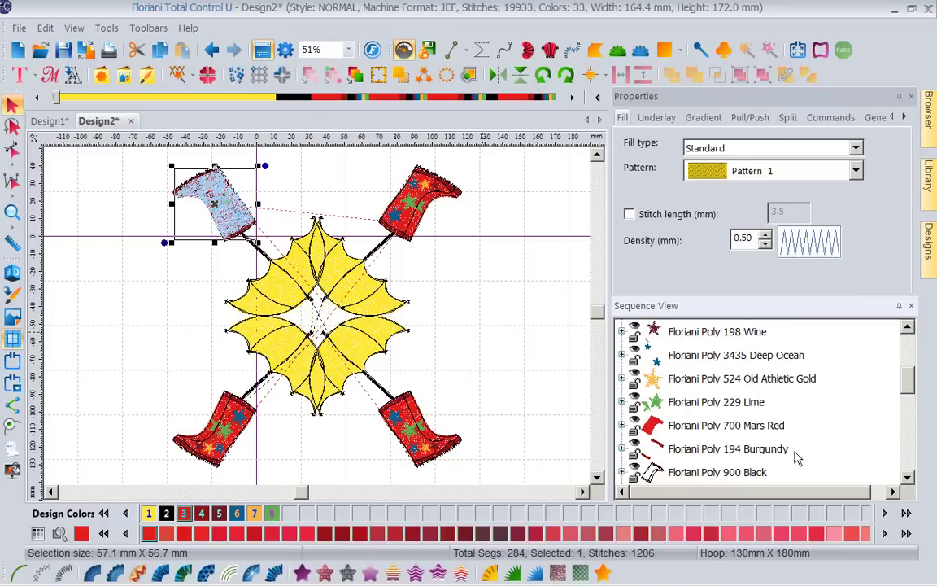
ctrl+click(746, 429)
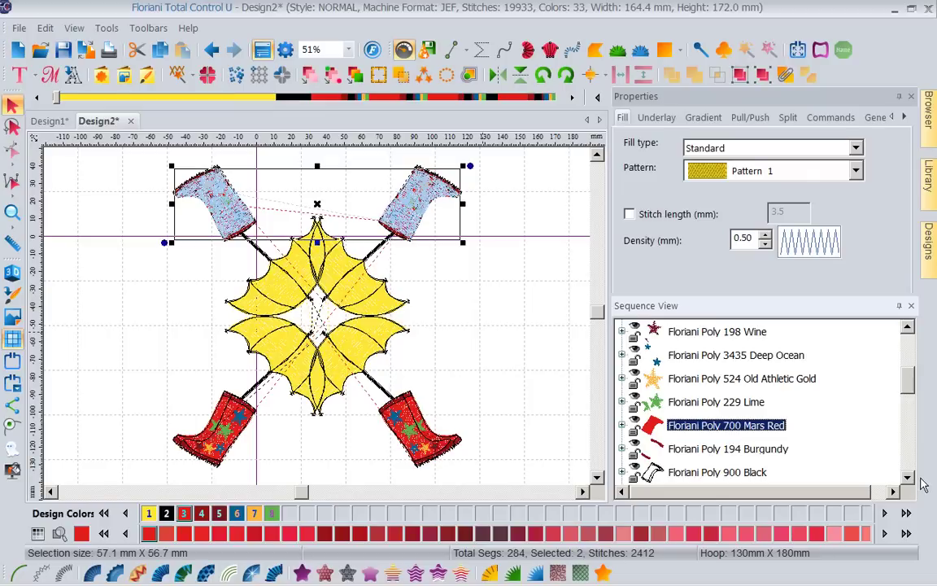
Add the bottom-left and bottom-right boots' red blocks and Color Sort, leaving 28 colours.
click(908, 479)
click(908, 479)
click(908, 479)
click(907, 479)
click(907, 479)
click(908, 479)
click(907, 479)
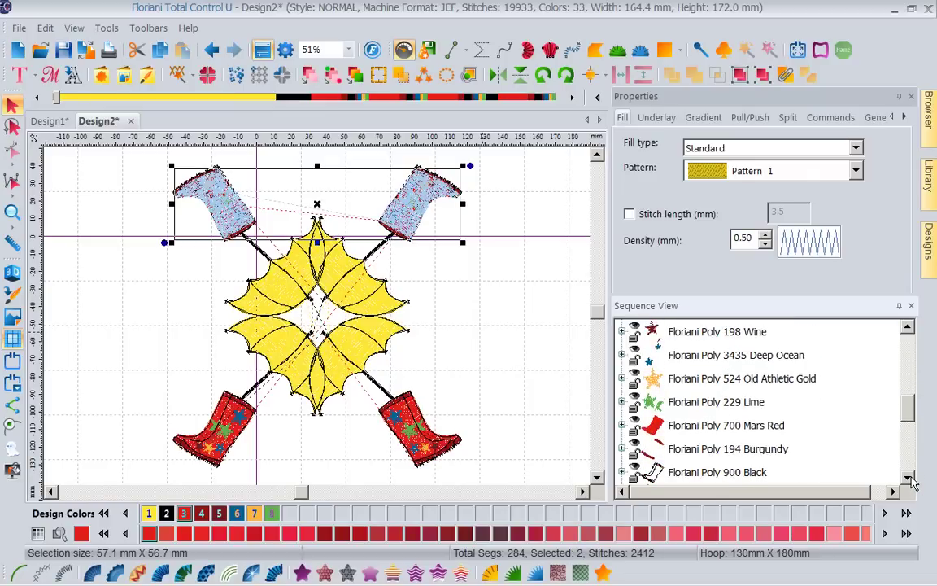
ctrl+click(770, 429)
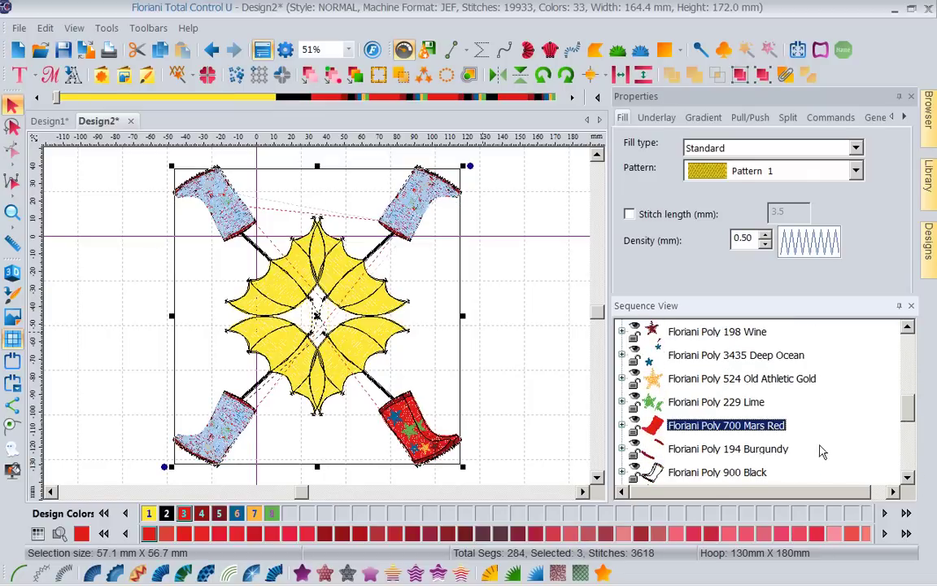
click(908, 478)
click(908, 477)
click(907, 477)
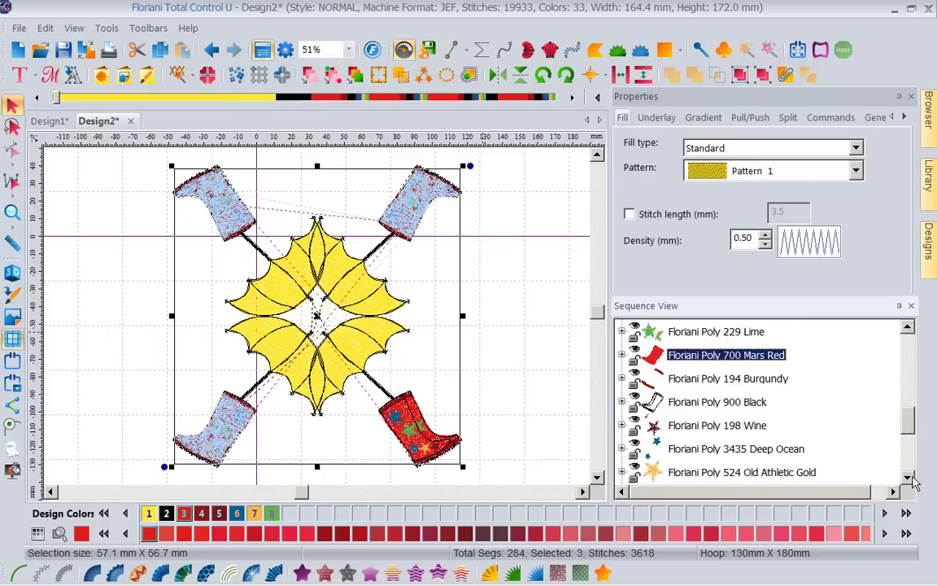
click(908, 478)
click(907, 477)
click(907, 477)
click(907, 478)
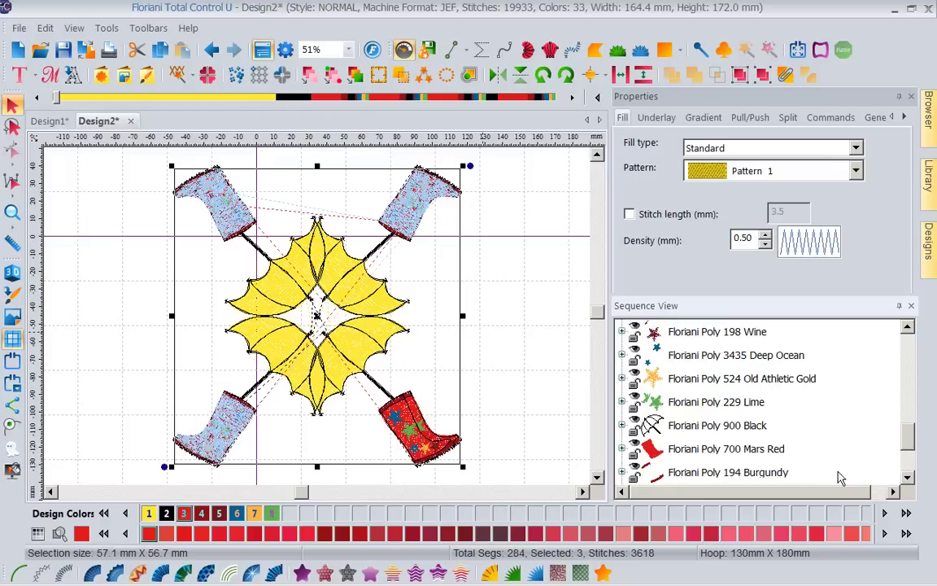
ctrl+click(751, 449)
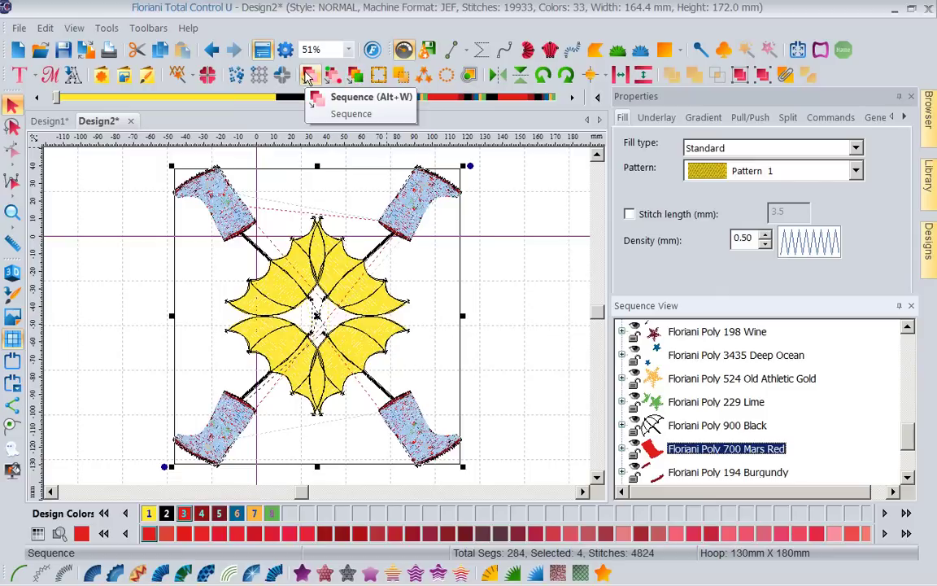
click(358, 77)
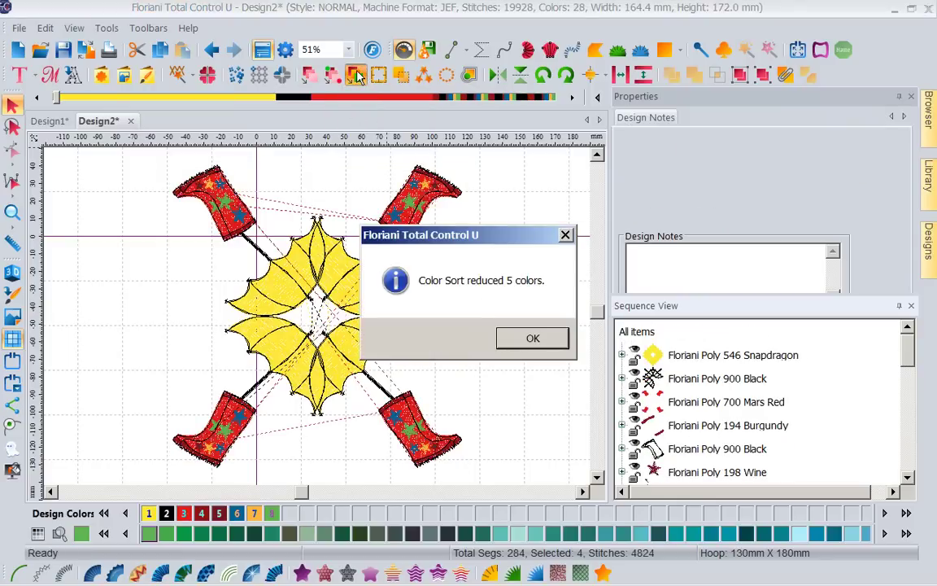
click(532, 338)
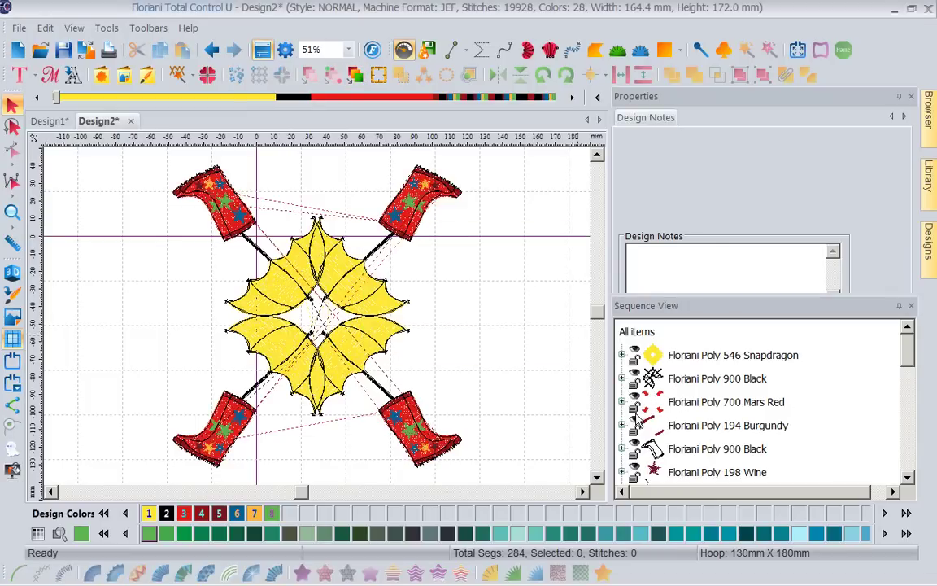
Select the top-left and top-right boots' 194 Burgundy sole blocks.
click(699, 427)
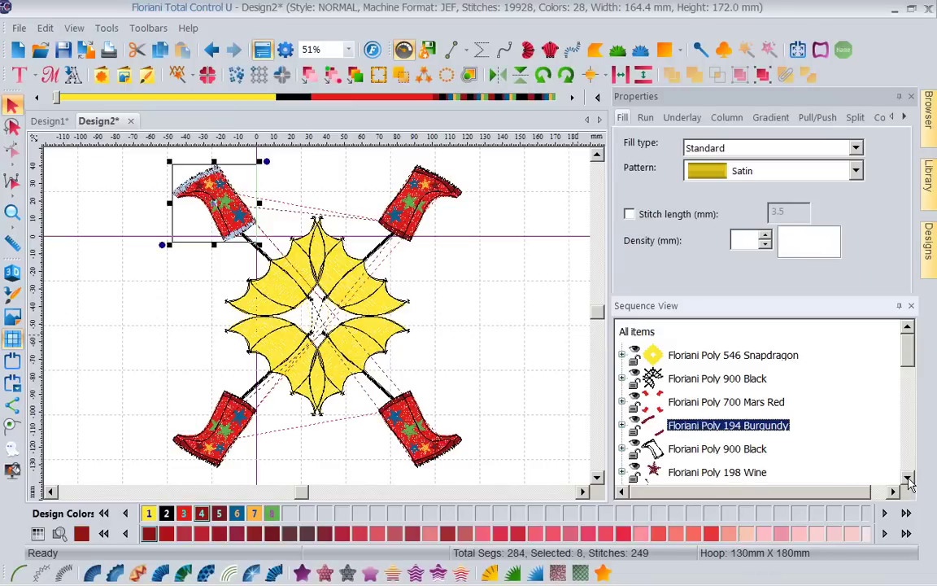
click(909, 478)
click(909, 479)
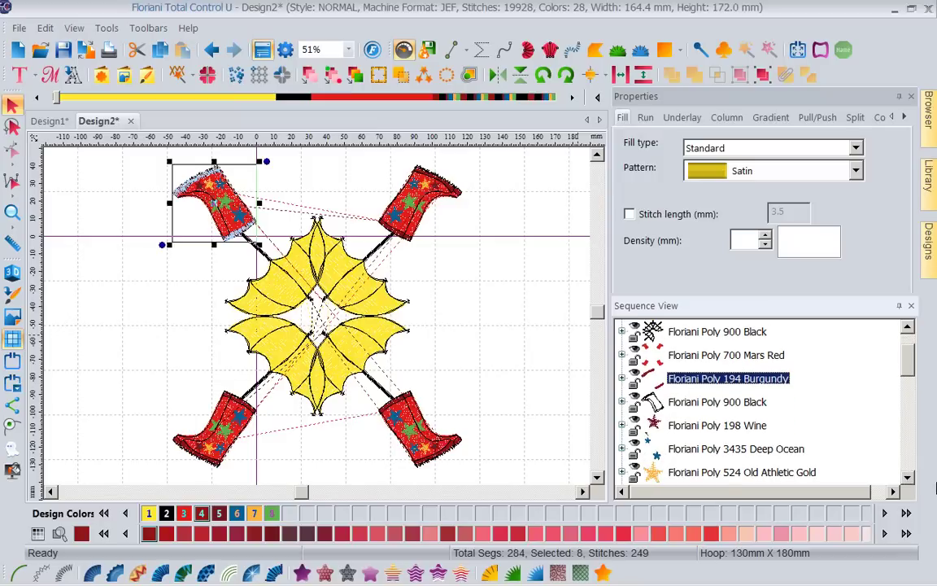
click(908, 478)
click(908, 478)
click(908, 478)
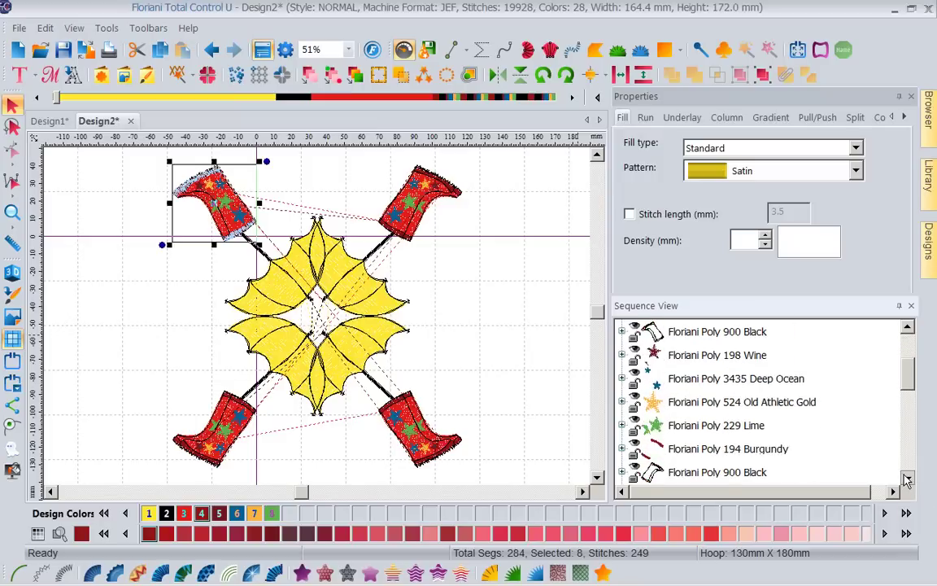
click(909, 478)
click(715, 427)
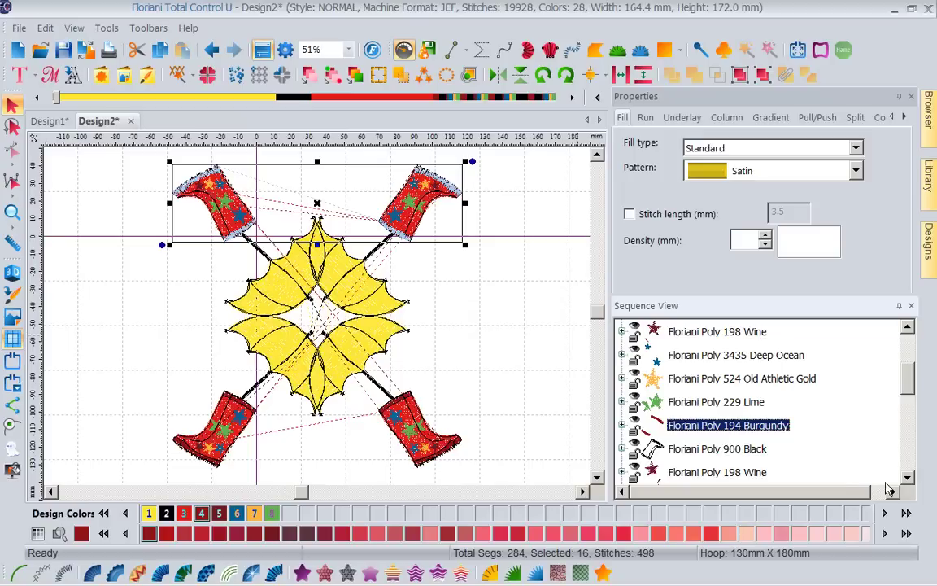
Add the remaining two Burgundy soles and Color Sort, bringing the design to 26 colours.
click(909, 479)
click(908, 479)
click(909, 478)
click(909, 478)
click(909, 479)
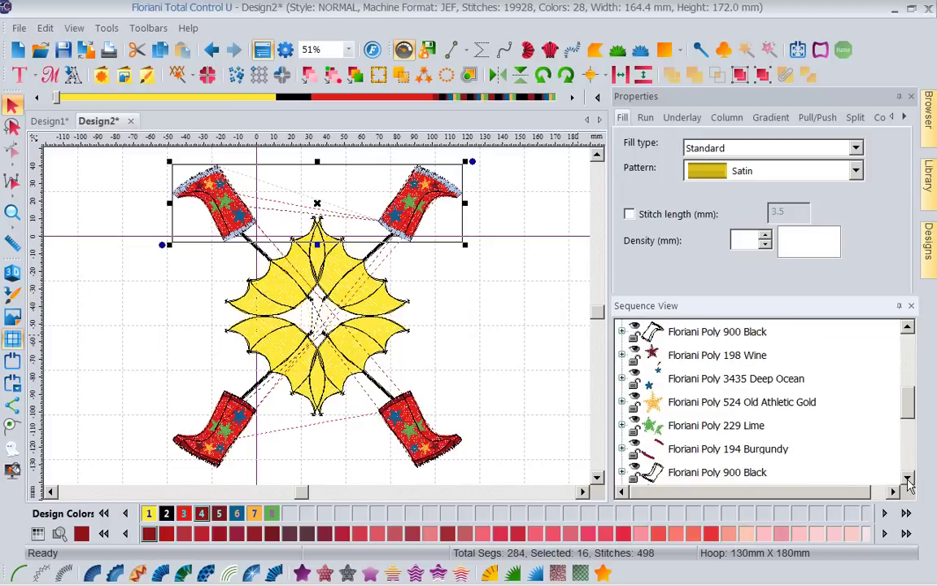
ctrl+click(745, 448)
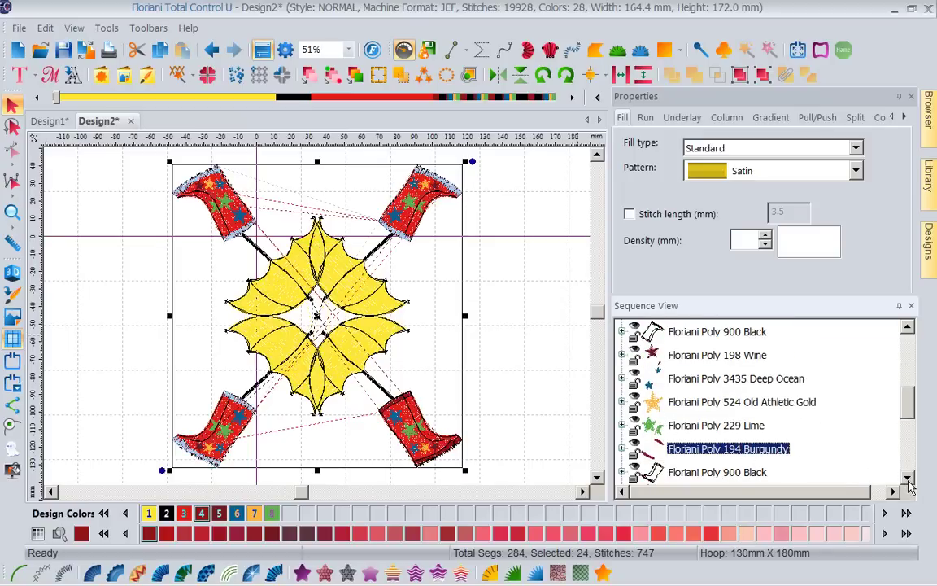
scroll(820, 440, down, 3)
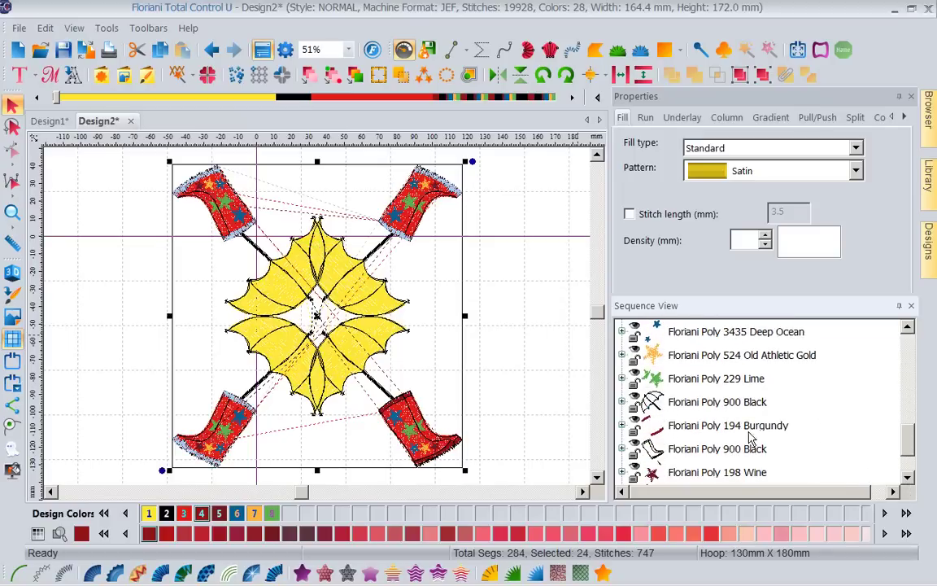
ctrl+click(745, 427)
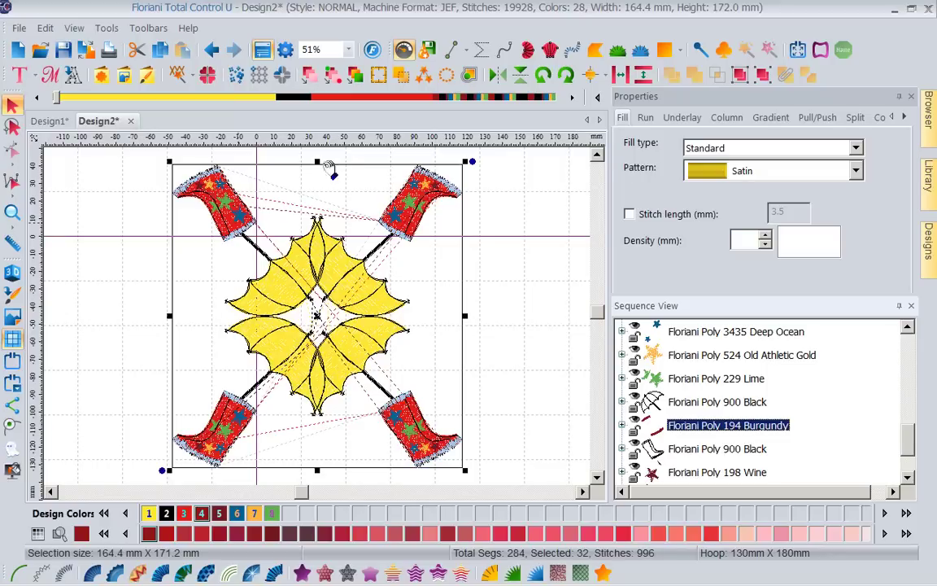
click(355, 75)
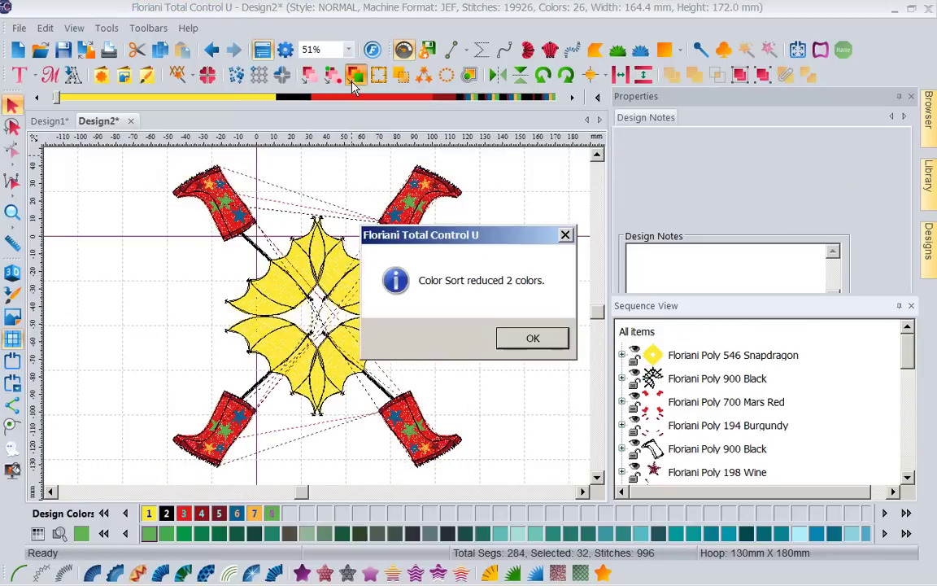
click(549, 341)
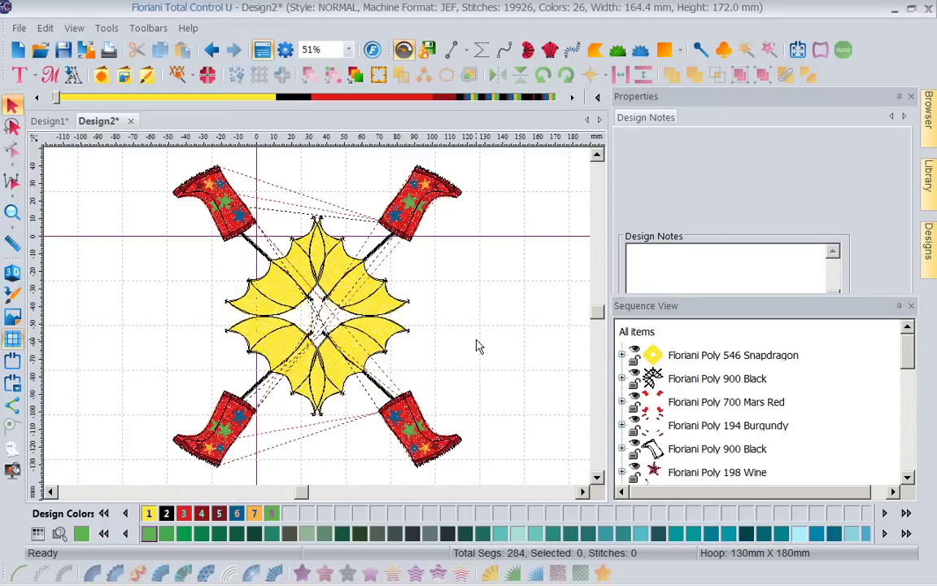
click(908, 478)
scroll(660, 336, down, 1)
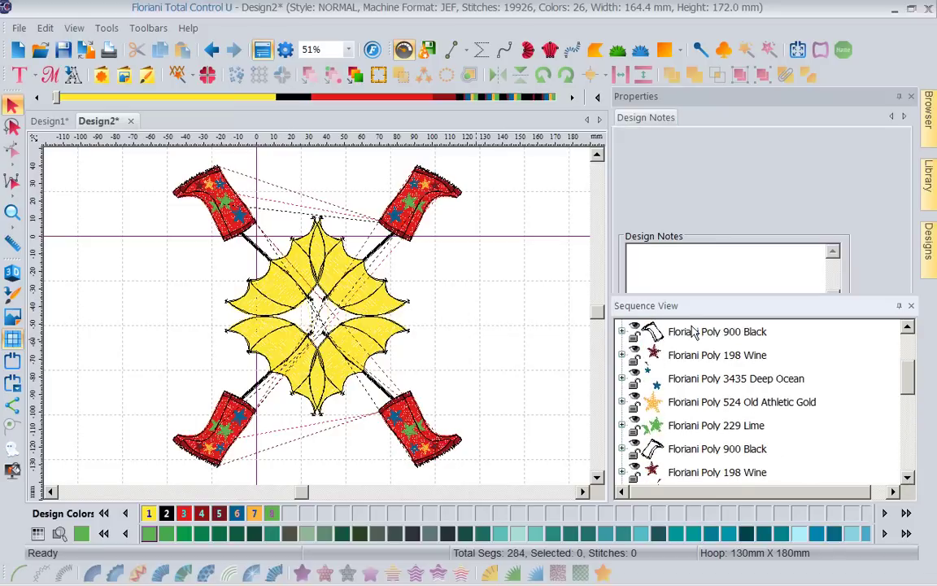